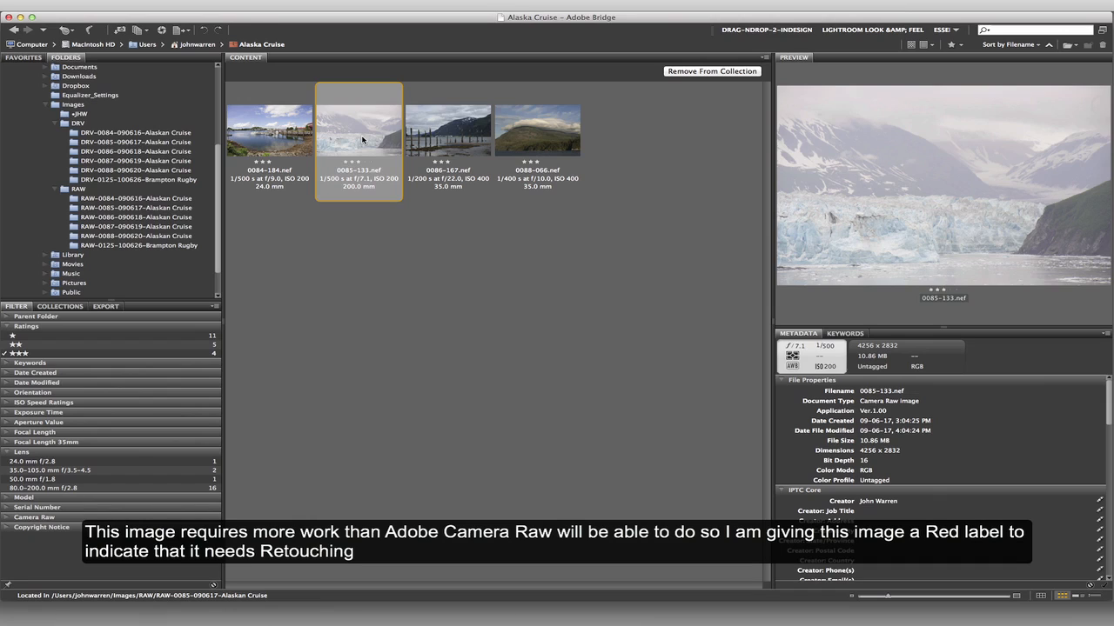
- Apply the Retouch label to the glacier photo 0085-133.nef
click(245, 10)
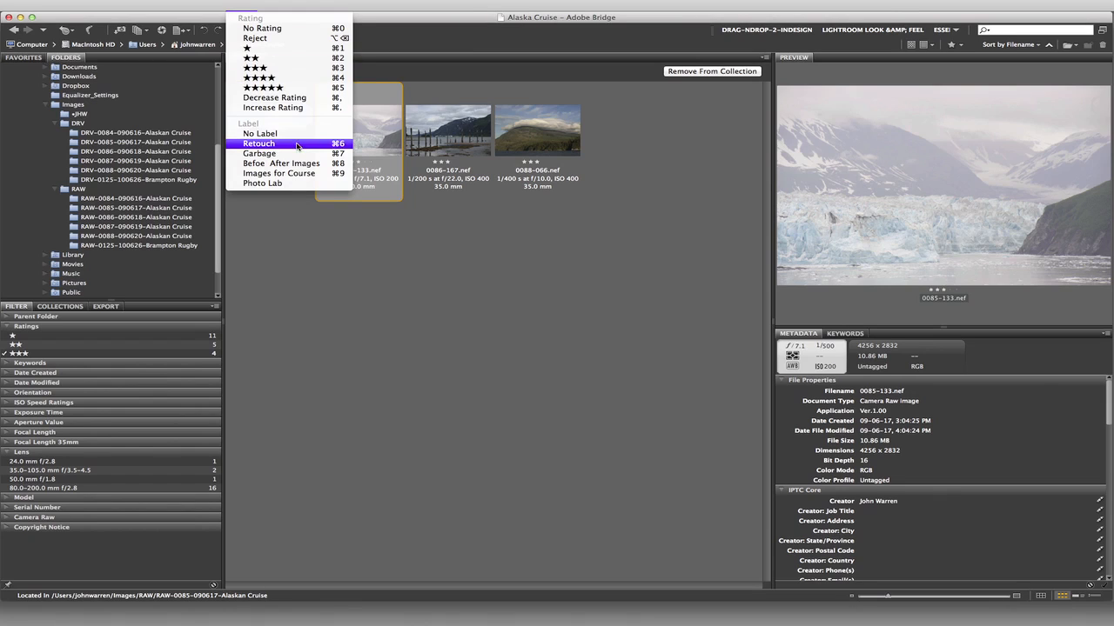
click(297, 150)
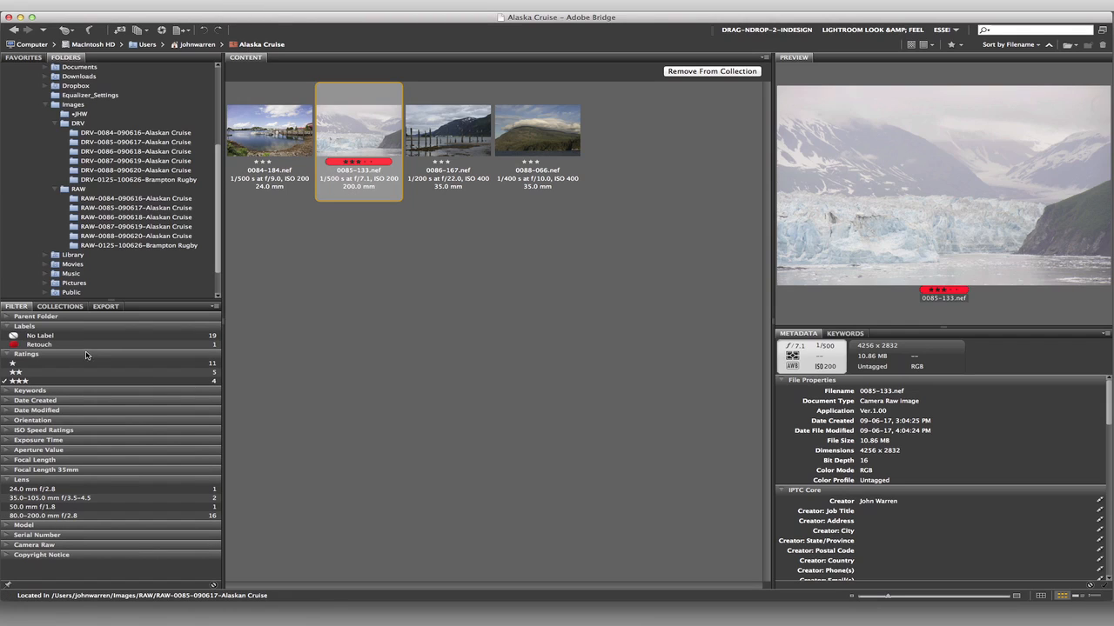
- Rename the yellow label to "Good to Go" in the label preferences
click(270, 136)
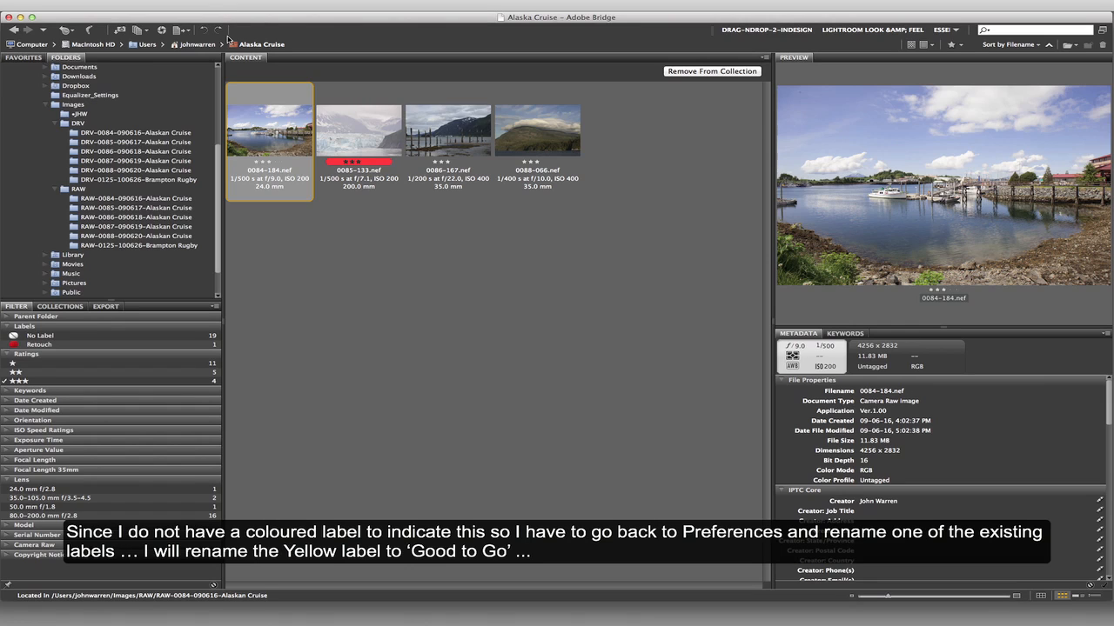
click(69, 7)
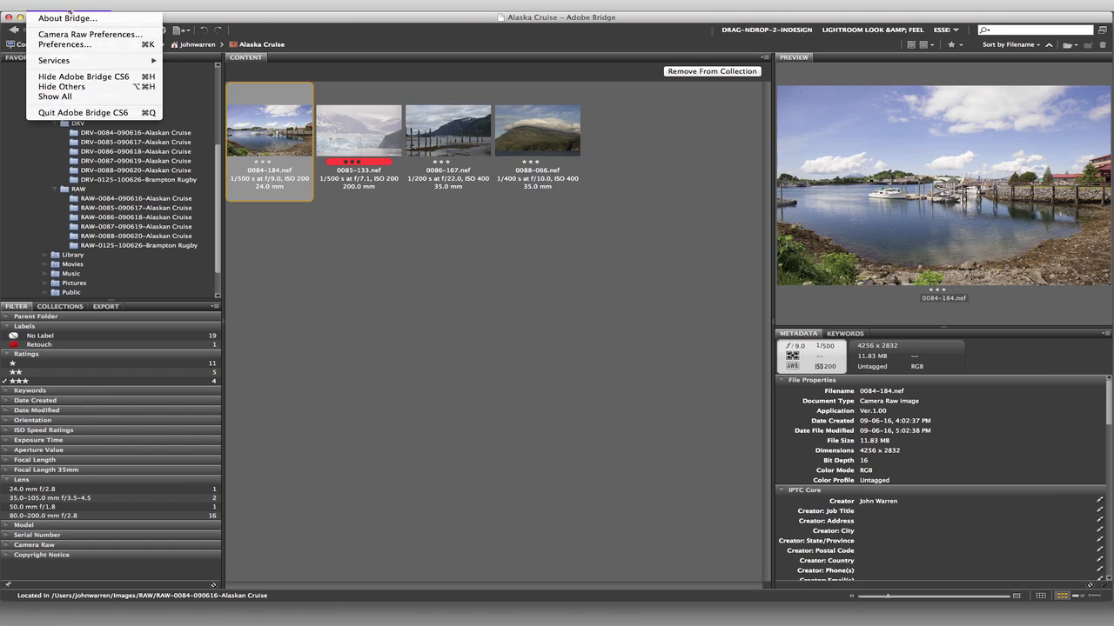
click(86, 42)
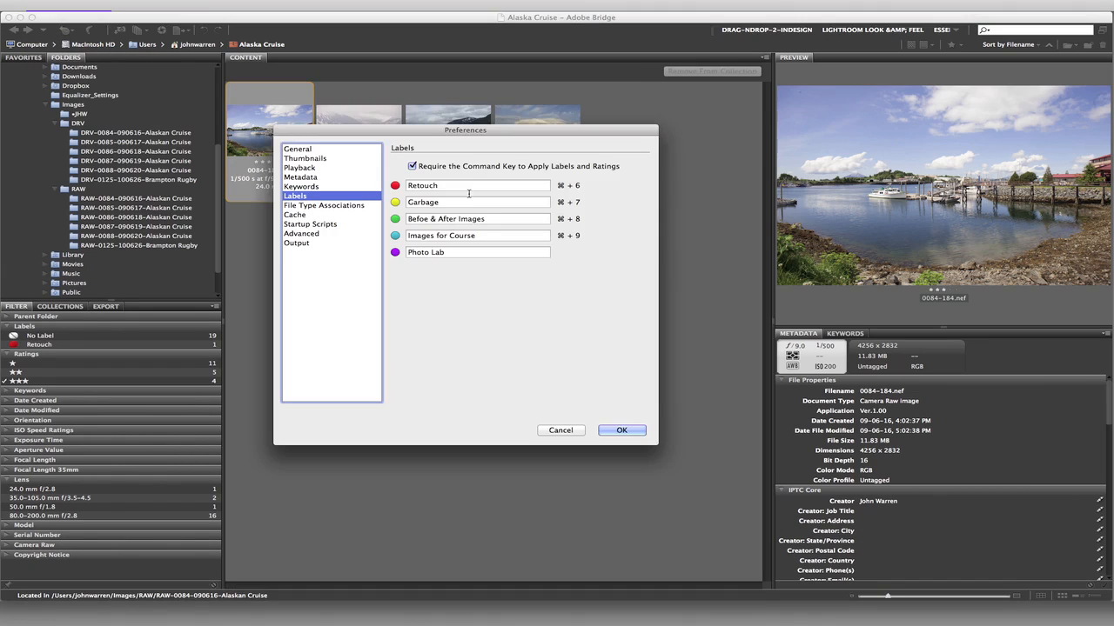
drag(457, 202, 388, 205)
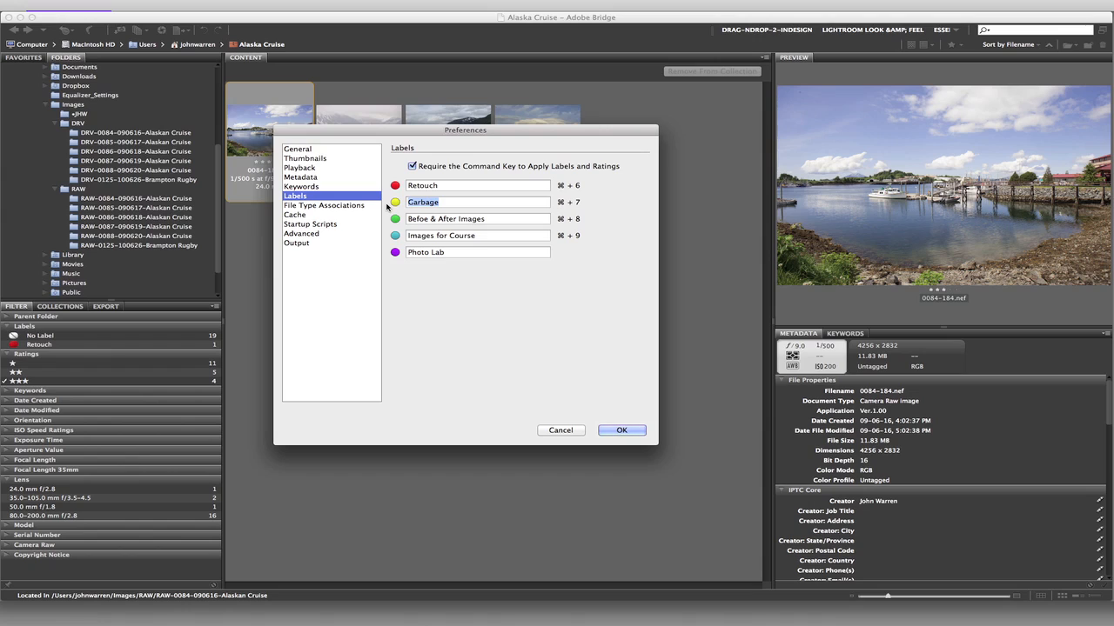
text(Good to Go)
click(622, 430)
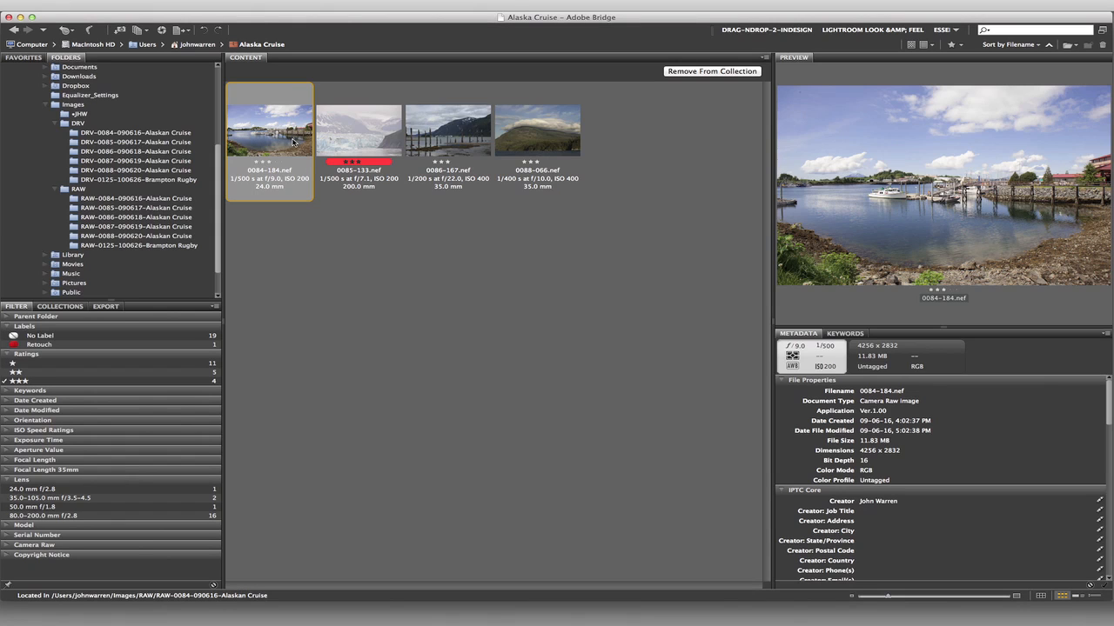
- Apply the Good to Go label to 0084-184.nef, 0086-167.nef and 0088-066.nef
key(super+8)
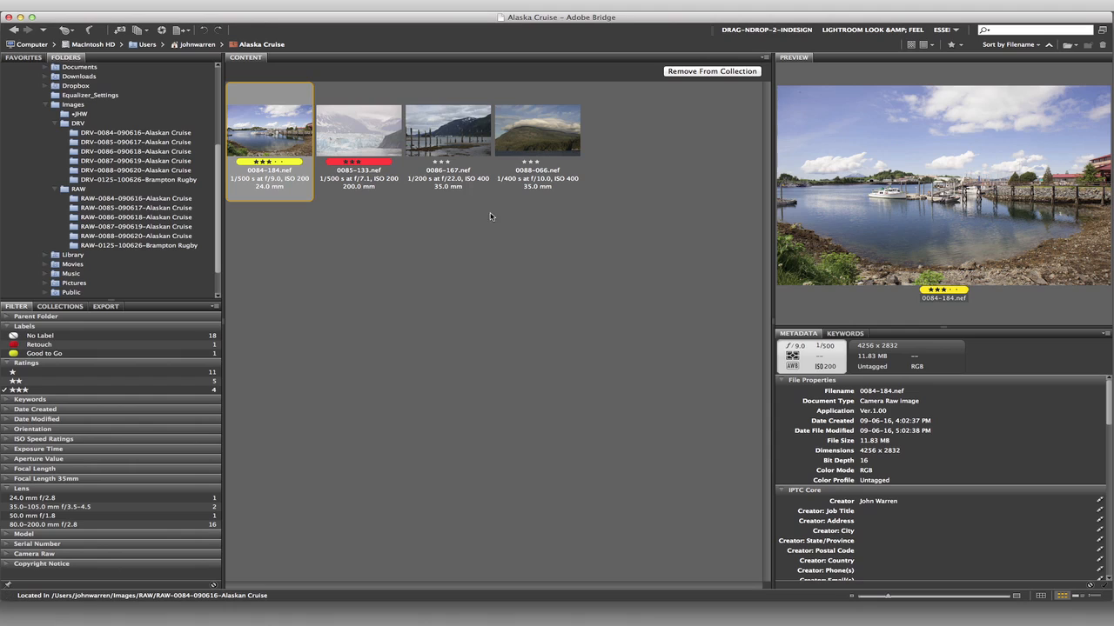
click(470, 134)
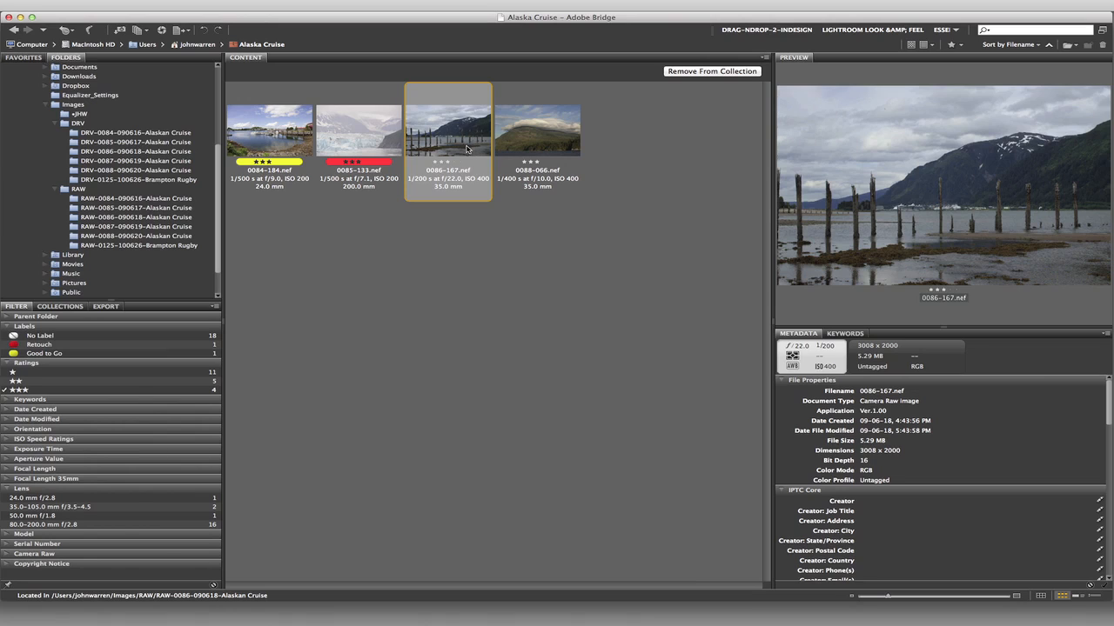
key(super+7)
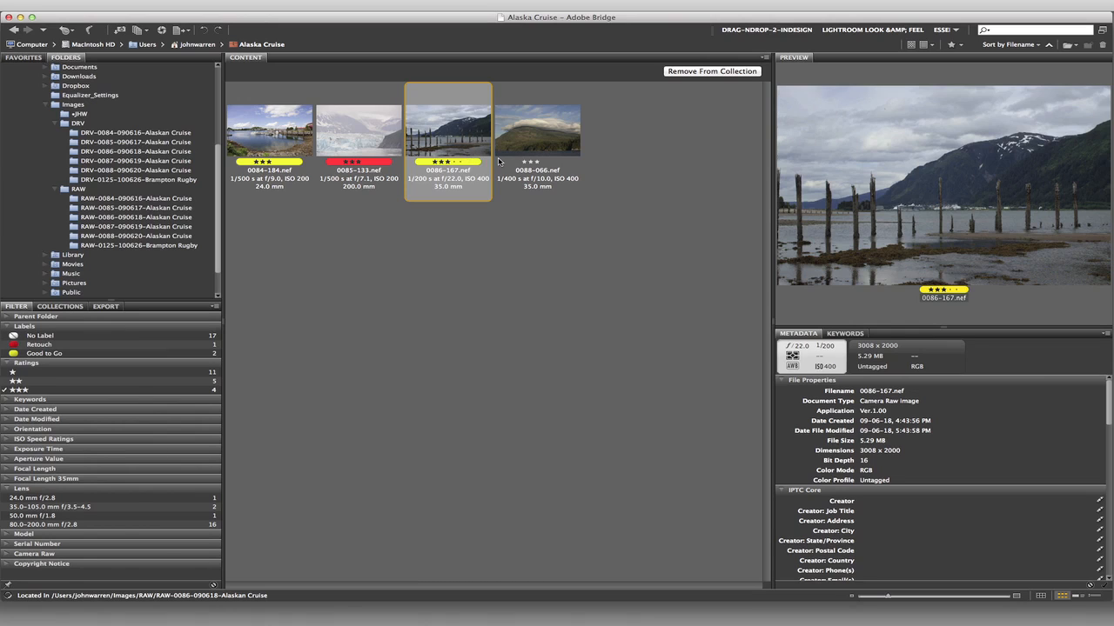
click(527, 135)
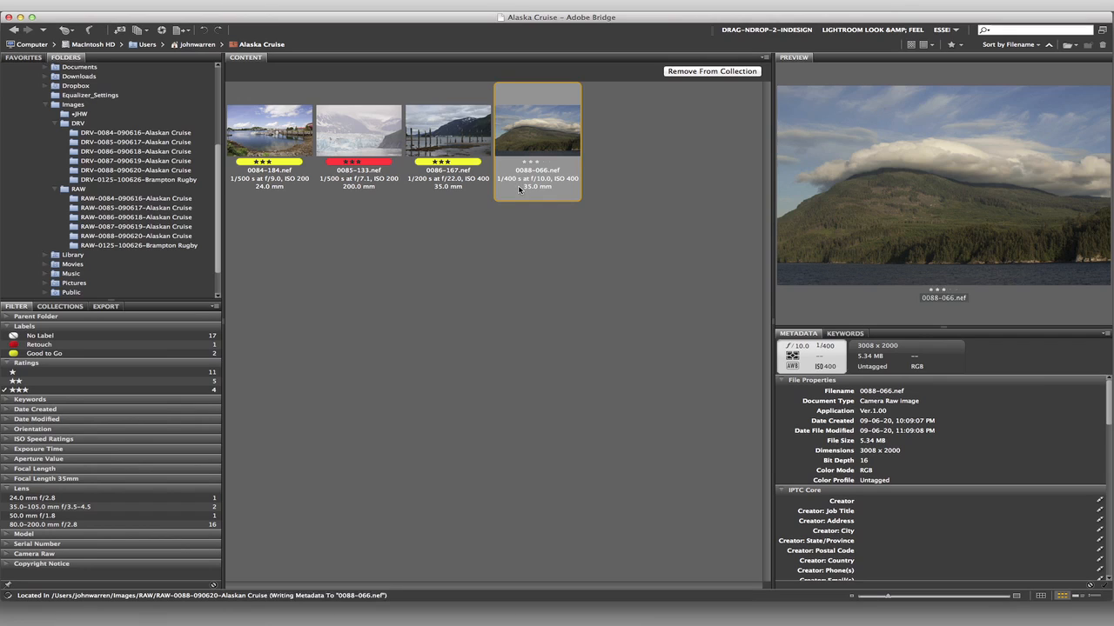
key(super+7)
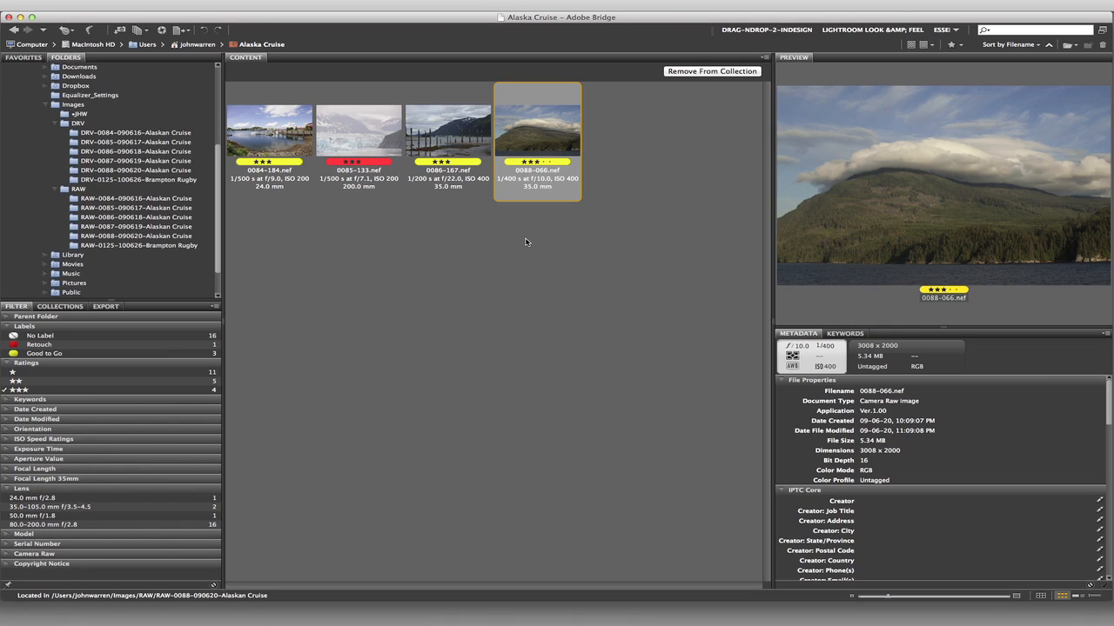
- Filter the collection by No Label and remove the three-star rating filter
click(7, 338)
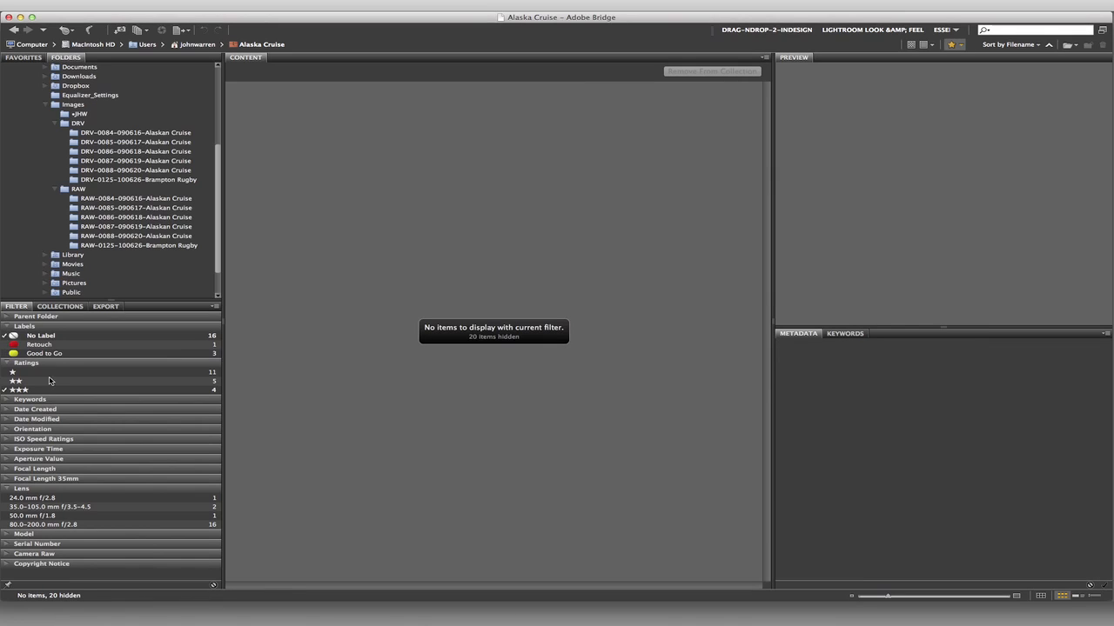
click(6, 391)
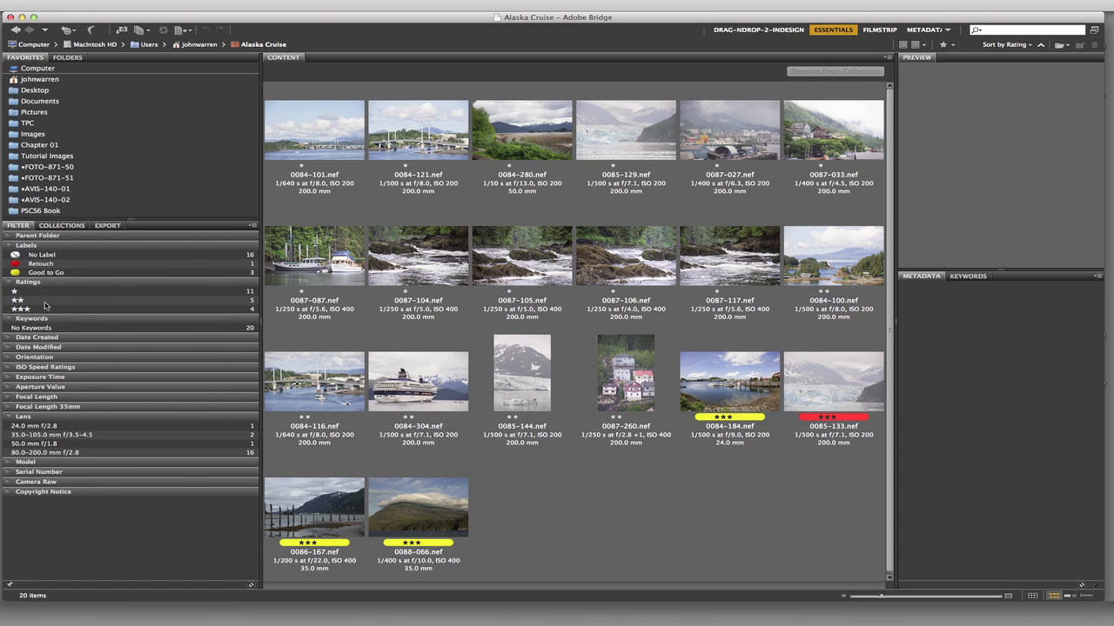
- Collapse the Keywords filter, check the Orientation criteria, and expand the Model and Serial Number filters
click(9, 320)
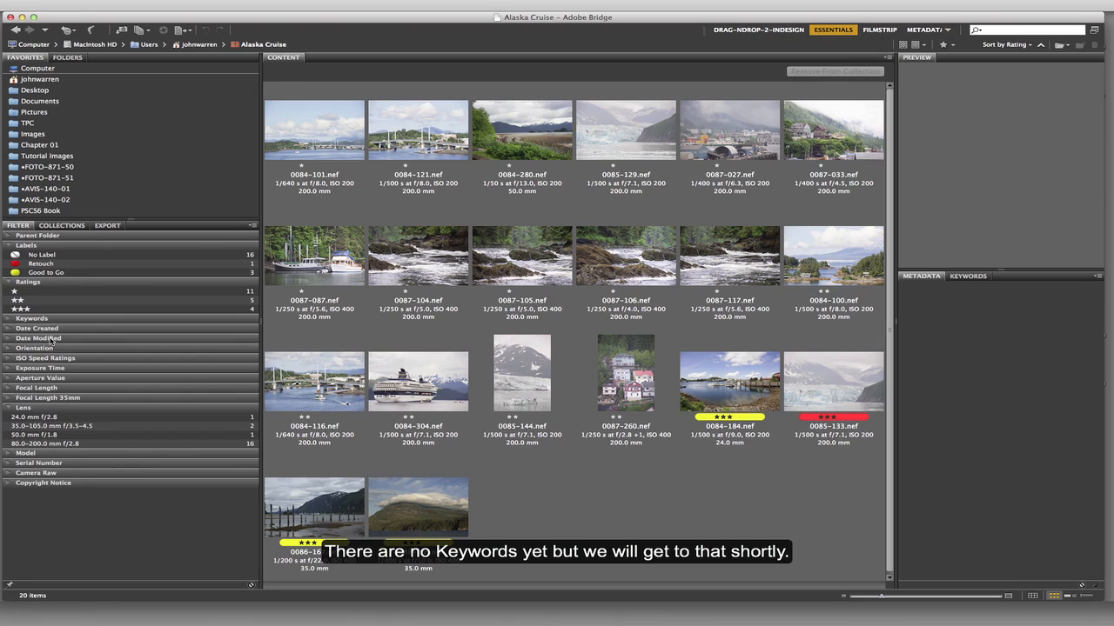
click(9, 349)
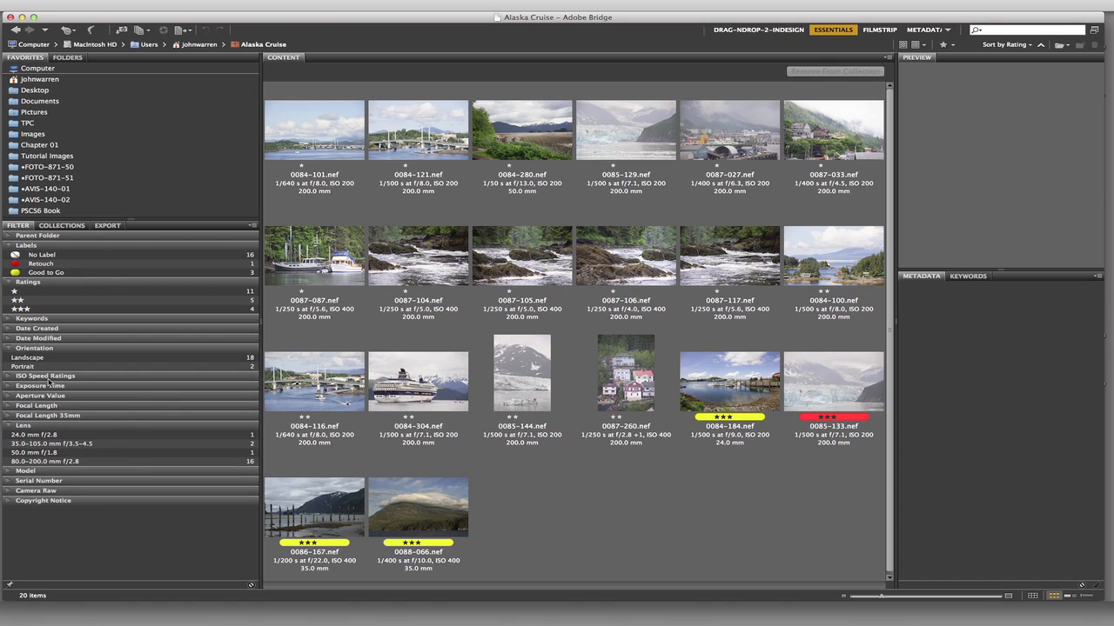
click(11, 349)
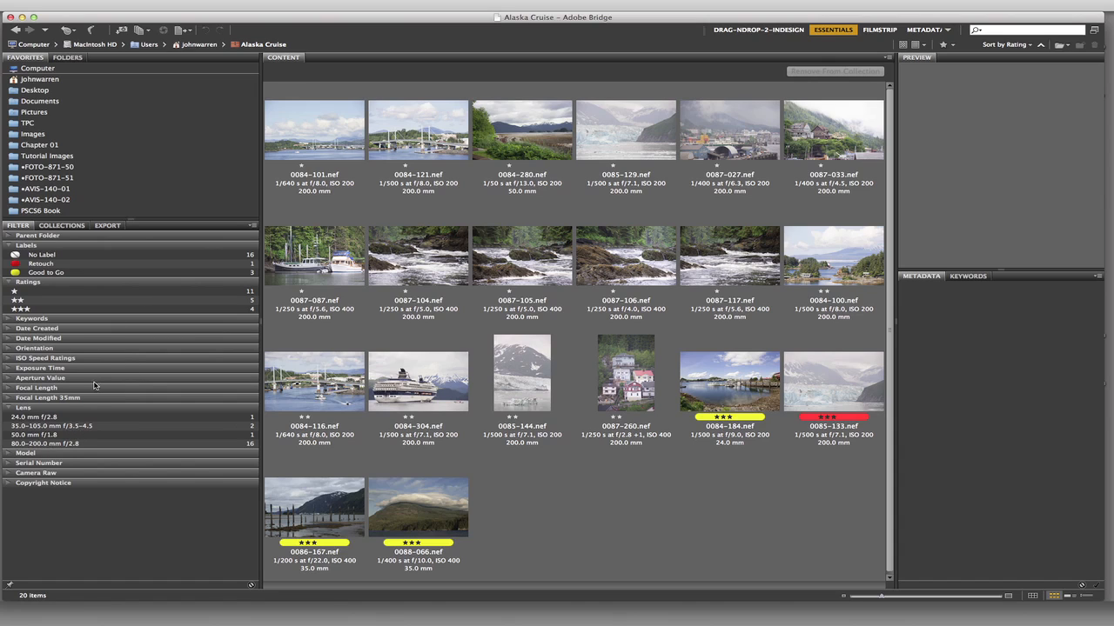
click(9, 458)
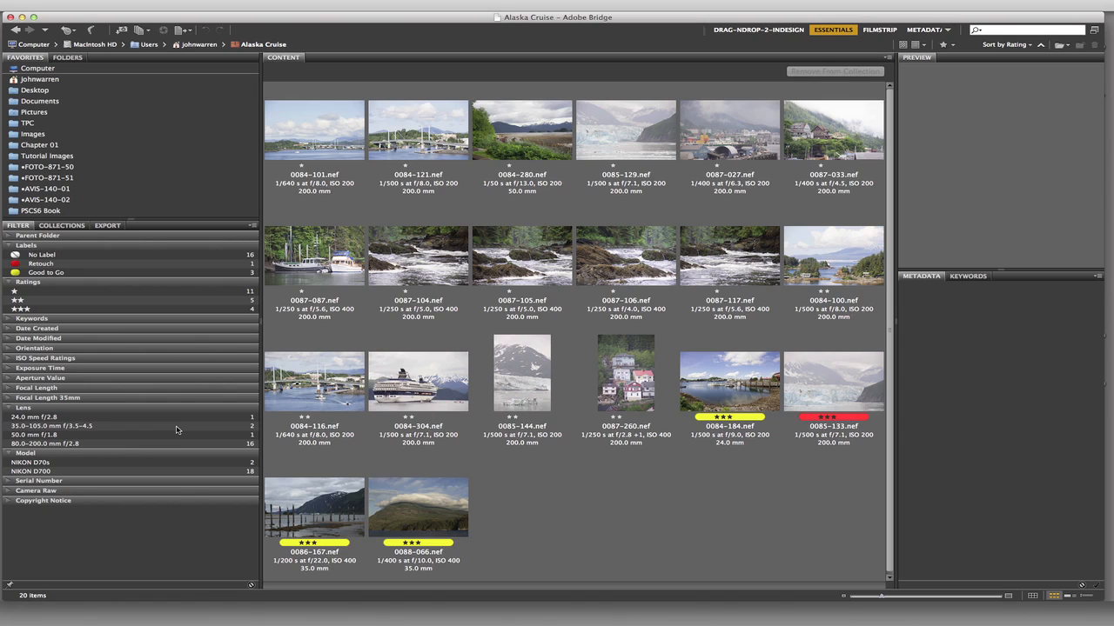
click(9, 484)
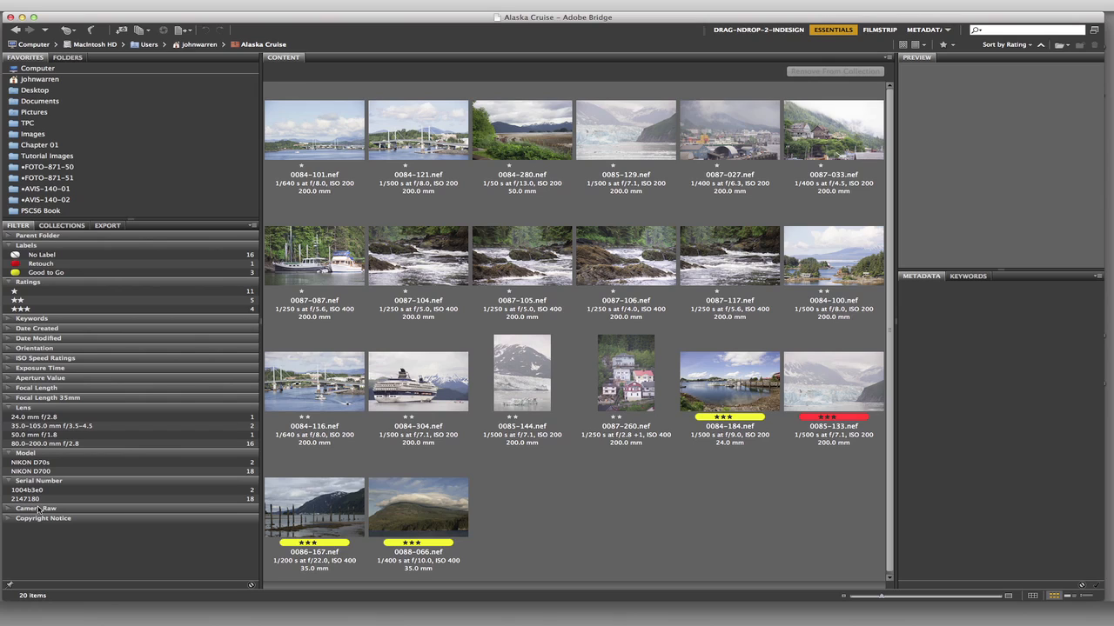
- Enlarge the metadata area for 0084-101.nef and review its IPTC Core creator and copyright fields
click(329, 135)
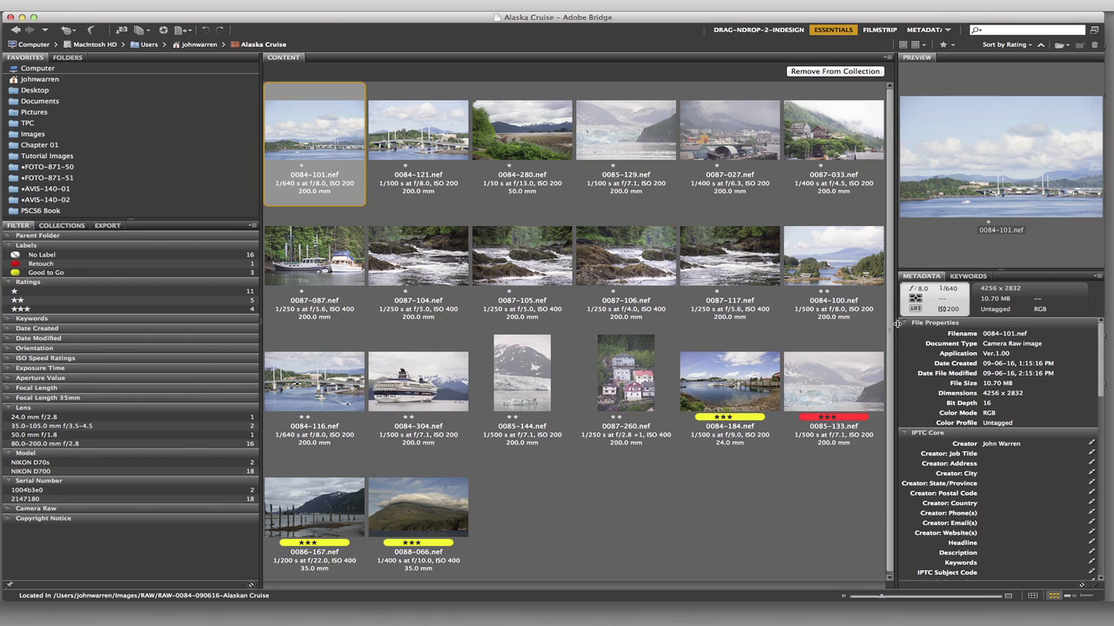
drag(897, 324, 763, 323)
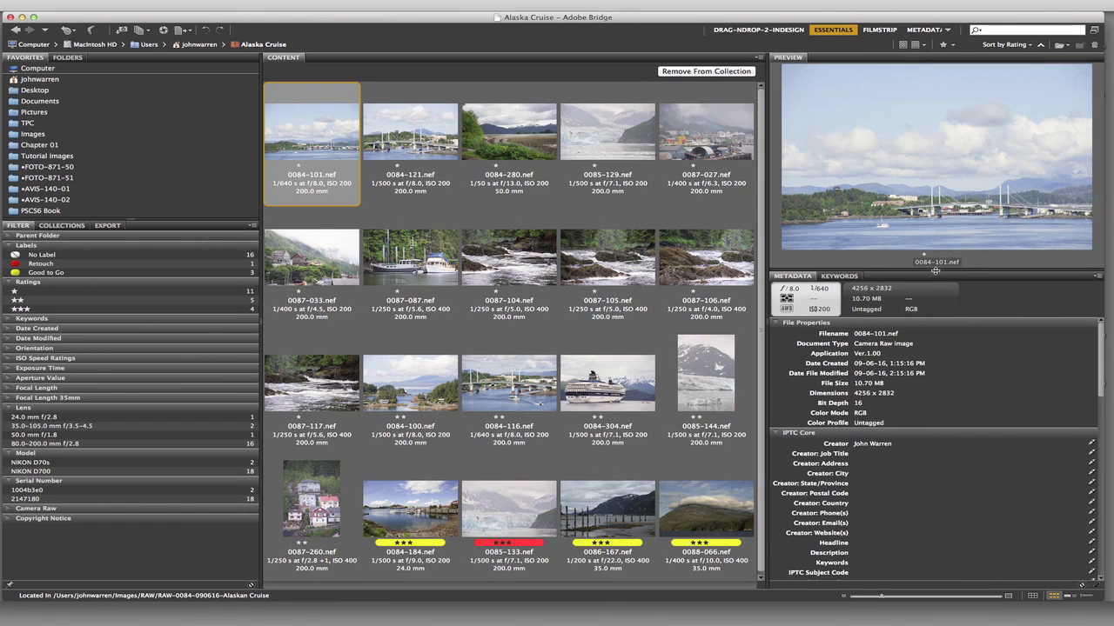
drag(933, 273, 927, 162)
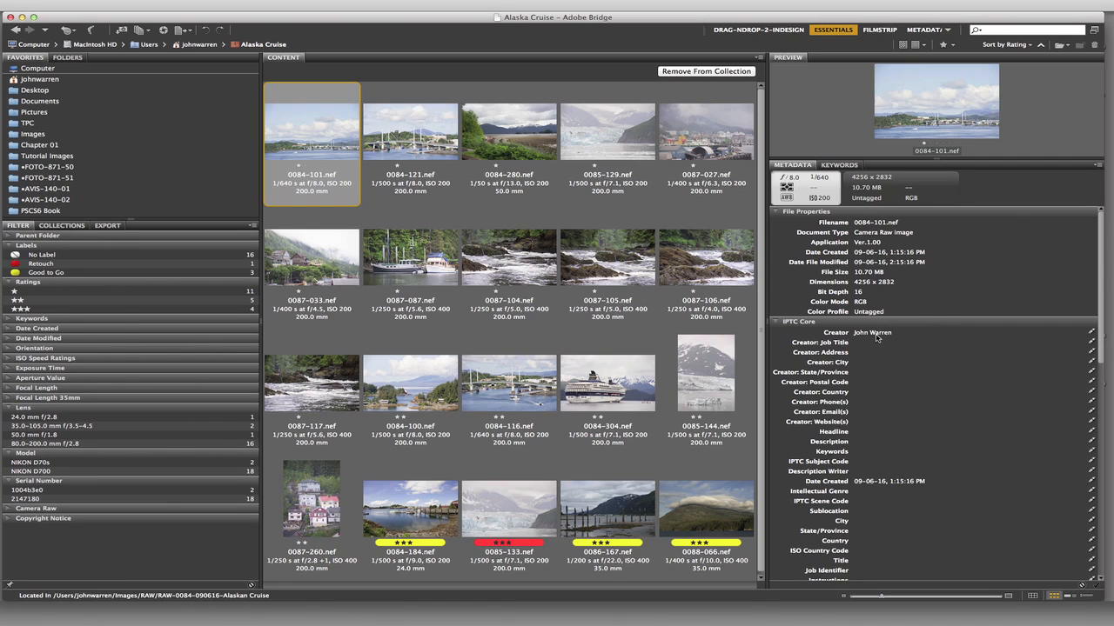
scroll(1081, 419, down, 5)
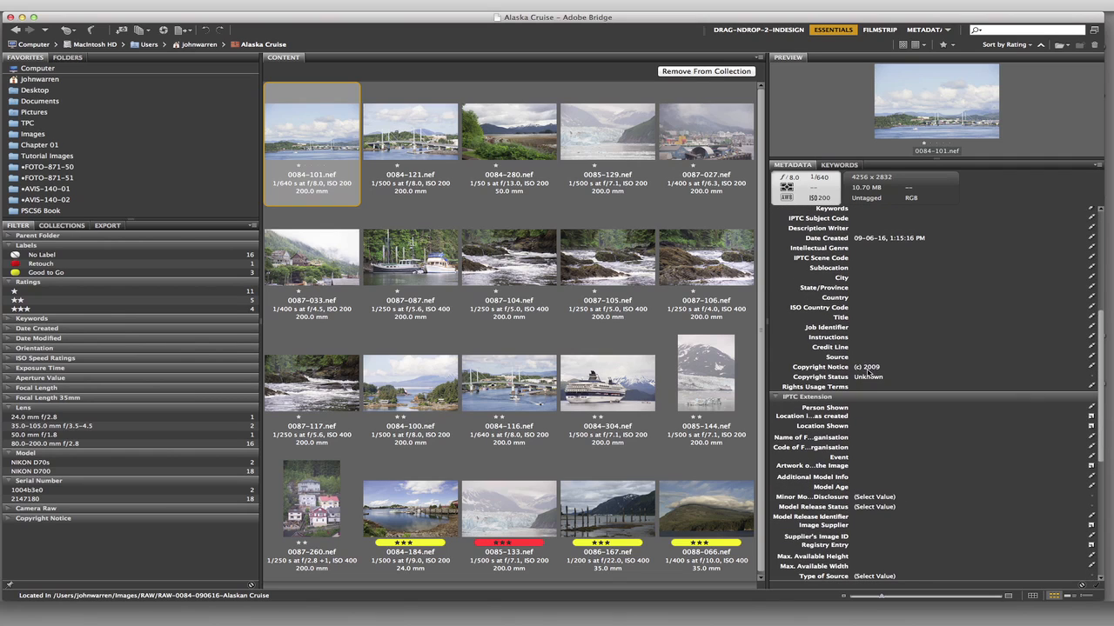
drag(1100, 374, 1101, 235)
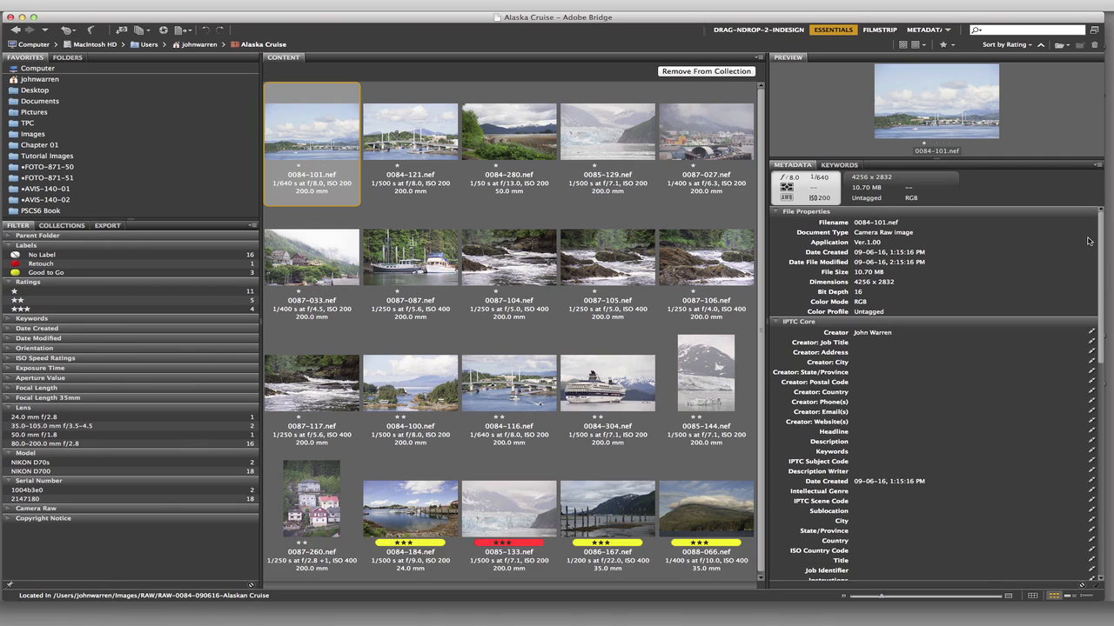
click(275, 9)
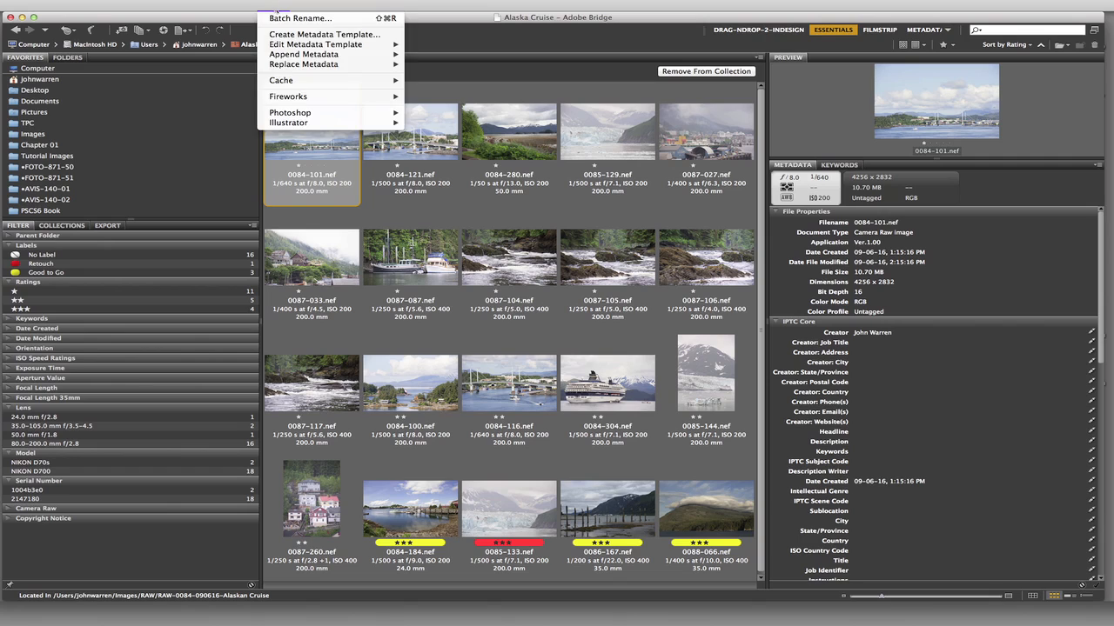
click(316, 35)
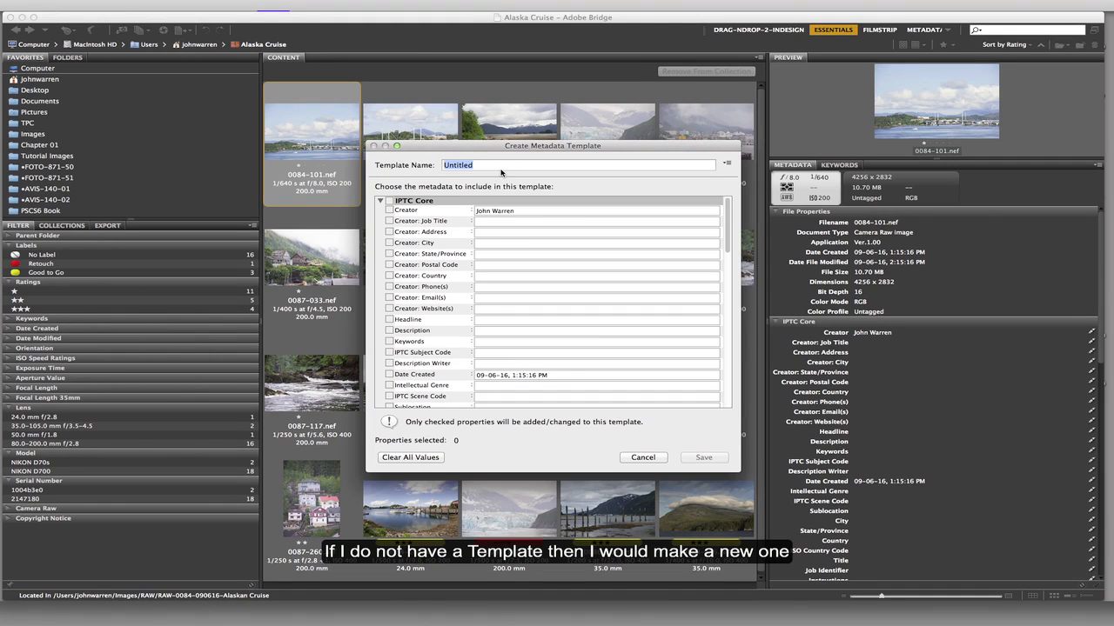
text(©)
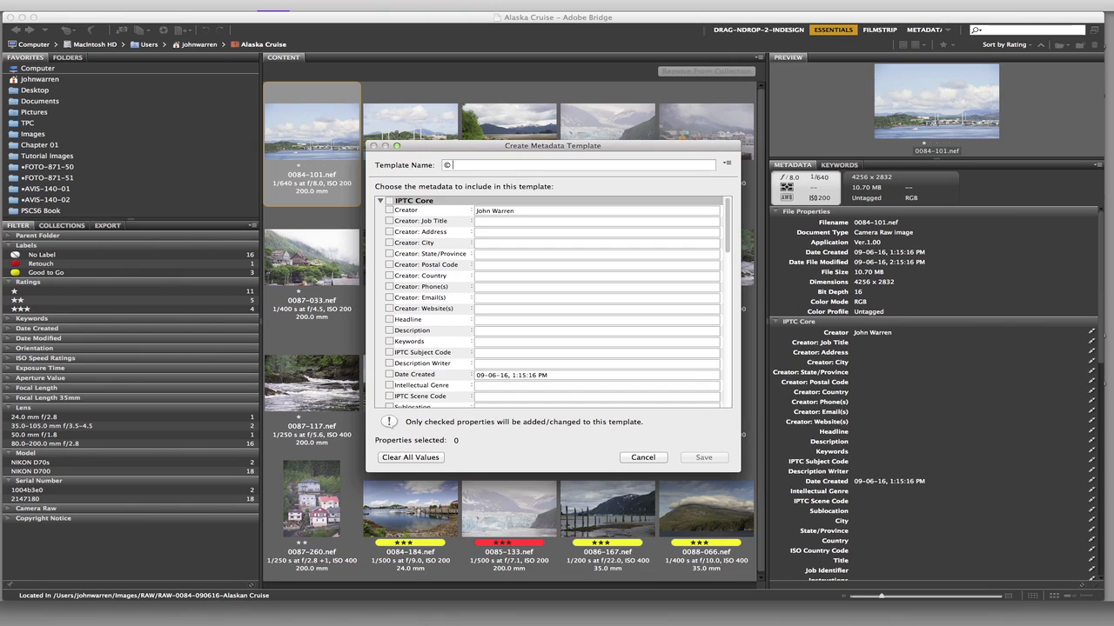
text( 2013 John Warren)
mouse_move(731, 234)
mouse_down()
mouse_move(738, 387)
mouse_move(713, 234)
mouse_up()
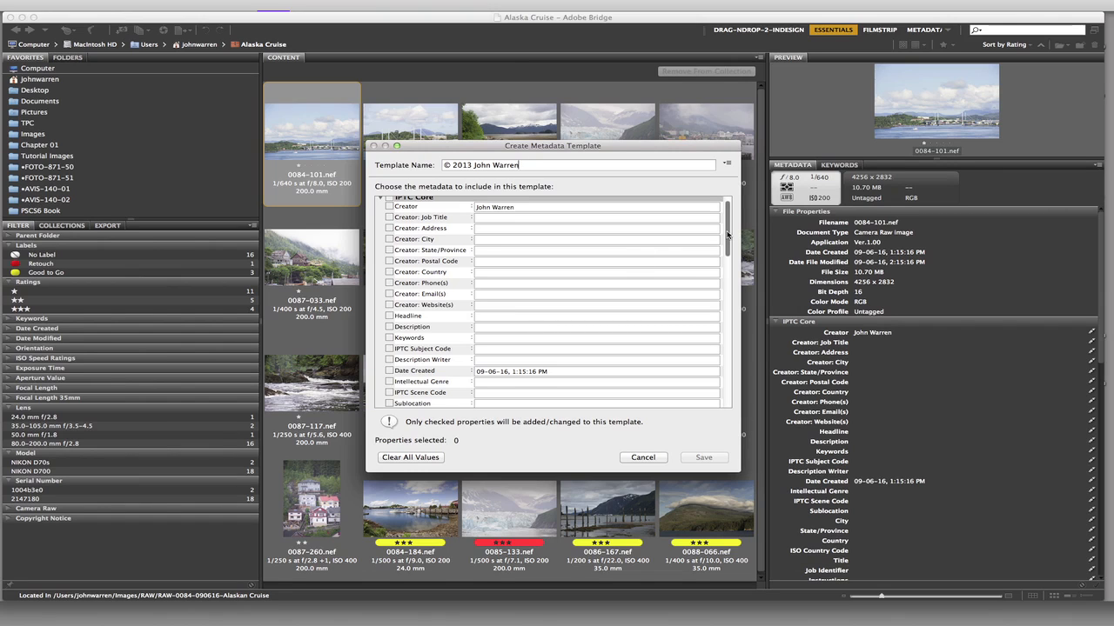
drag(727, 234, 744, 401)
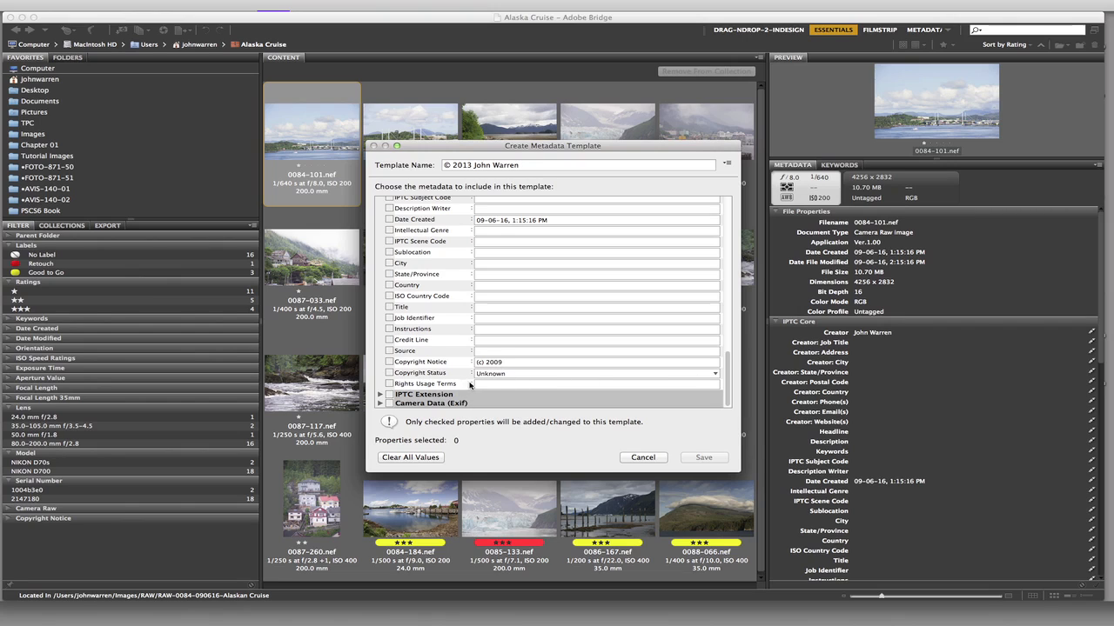
click(714, 376)
click(513, 380)
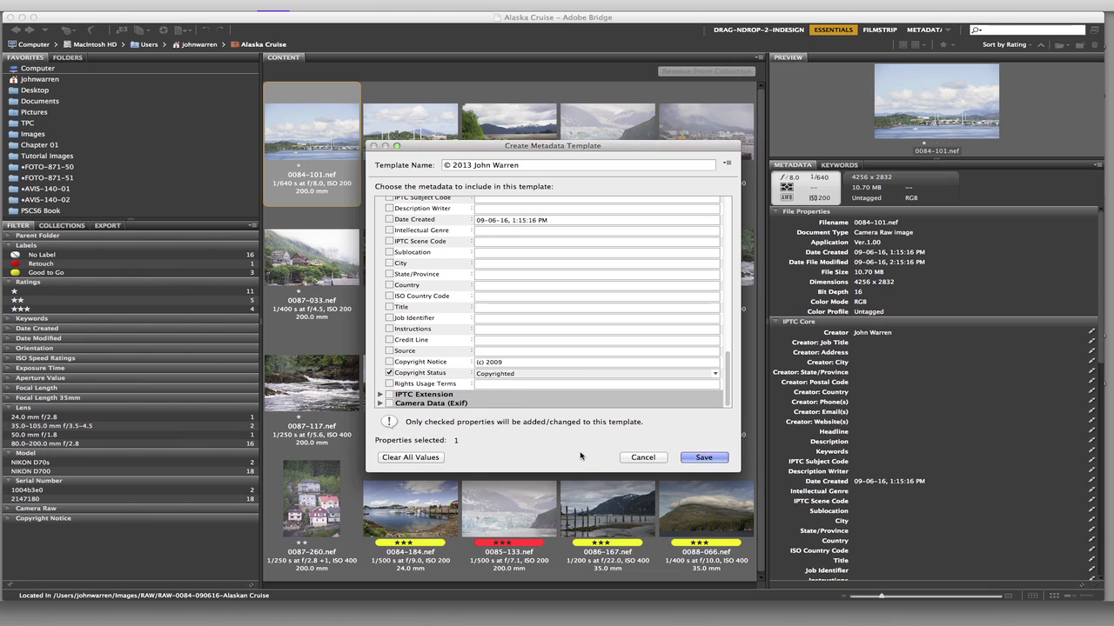
click(642, 458)
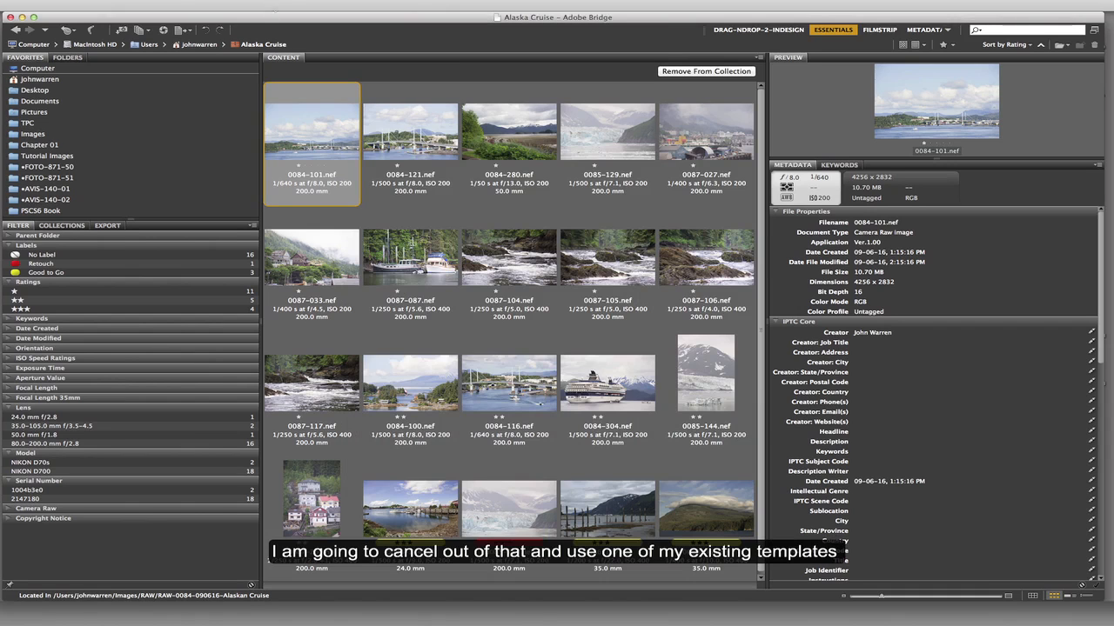
- Append an existing © 2012 First Frame Photography metadata template to 0084-101.nef
click(273, 7)
mouse_move(292, 55)
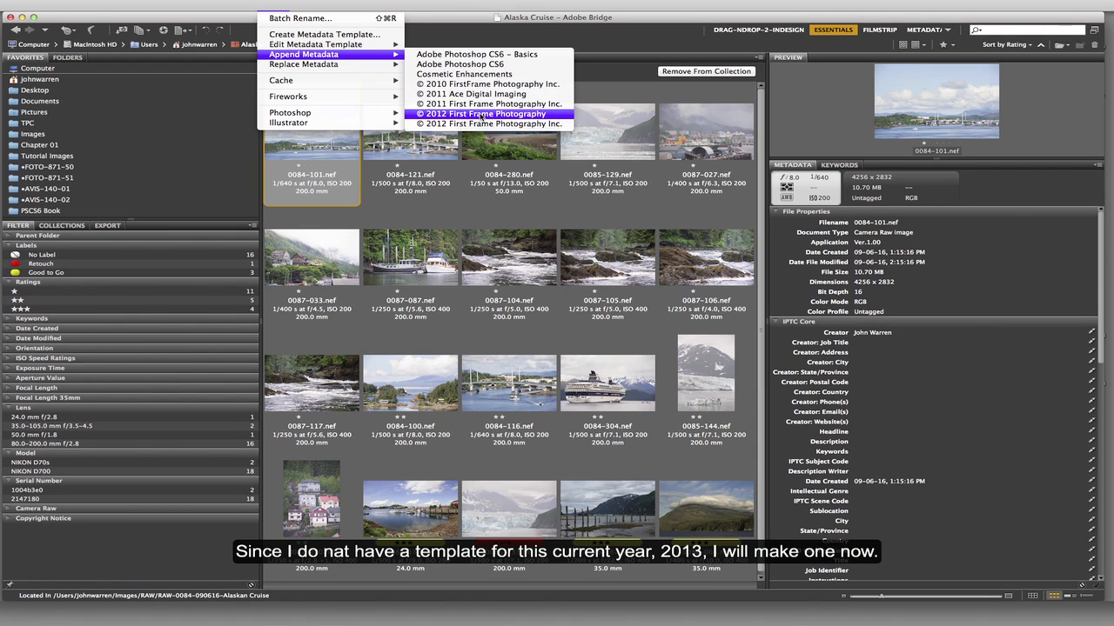
key(Escape)
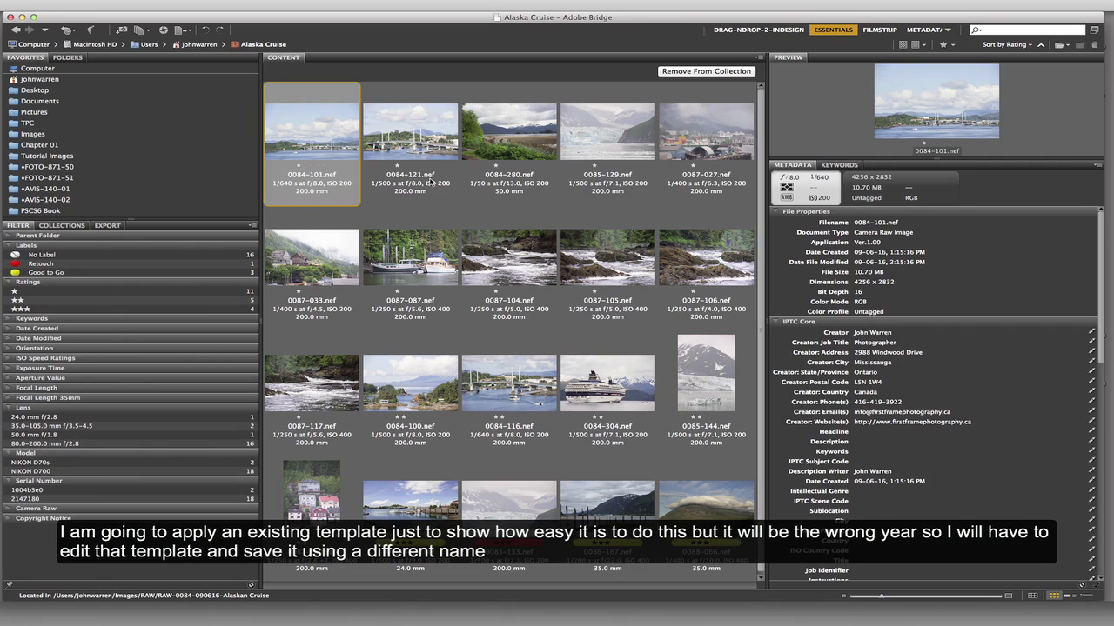
- Open the © 2012 First Frame Photography Inc. metadata template for editing and clear its creator address
click(270, 2)
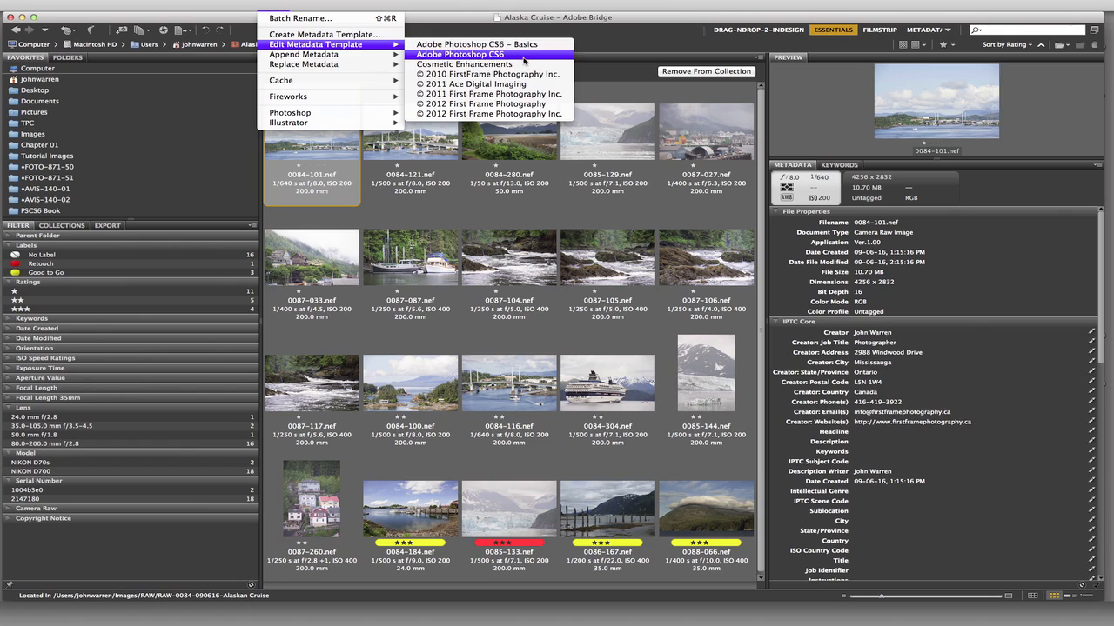
click(531, 115)
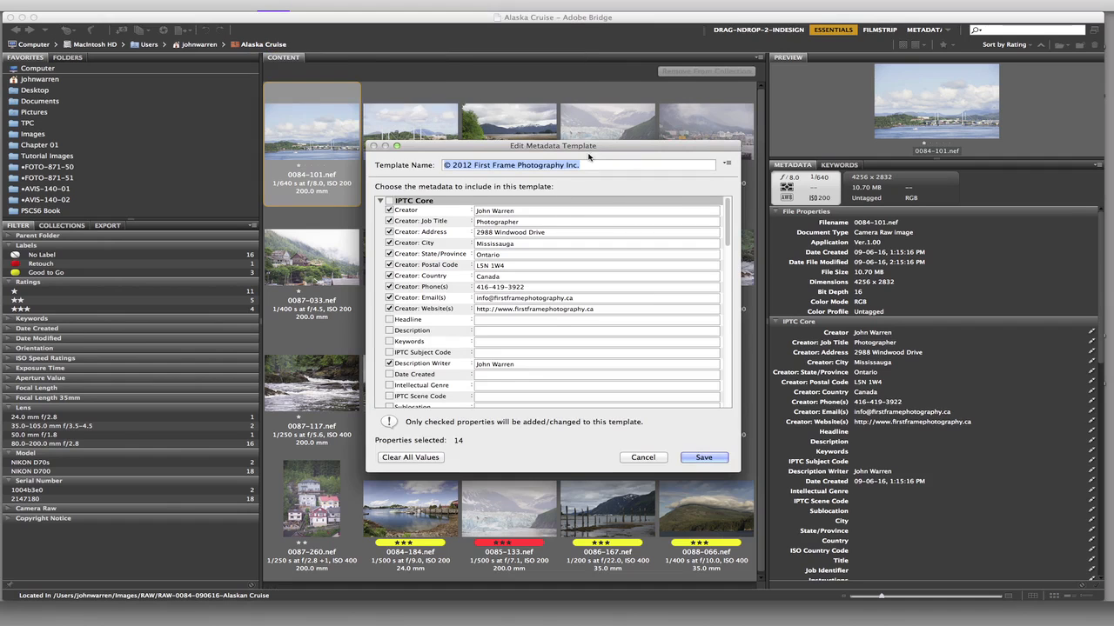
drag(594, 152, 551, 101)
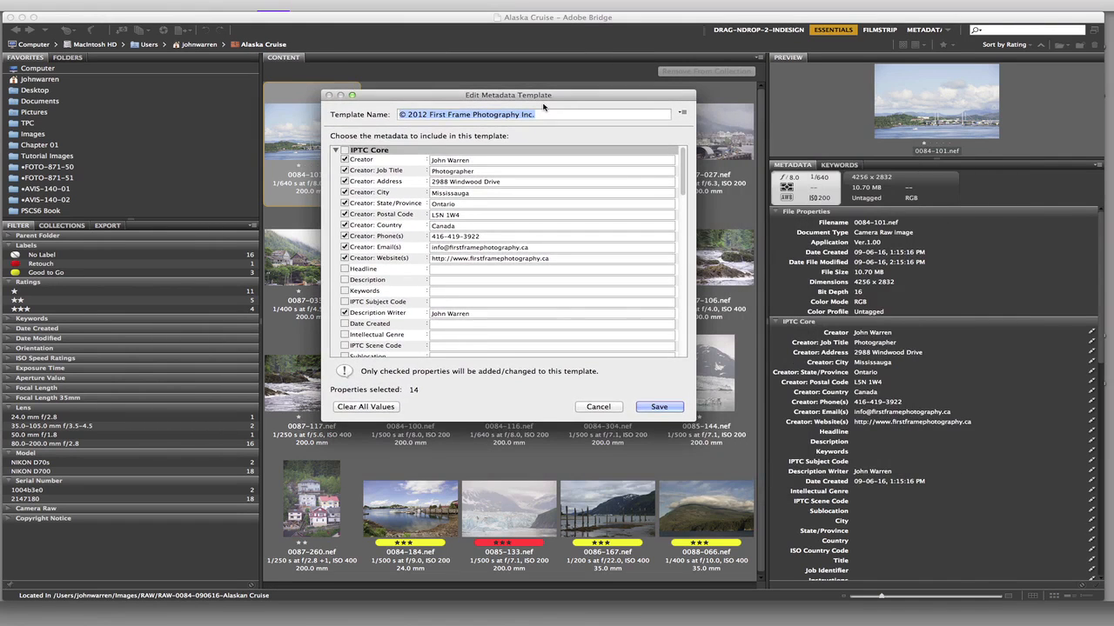
click(506, 182)
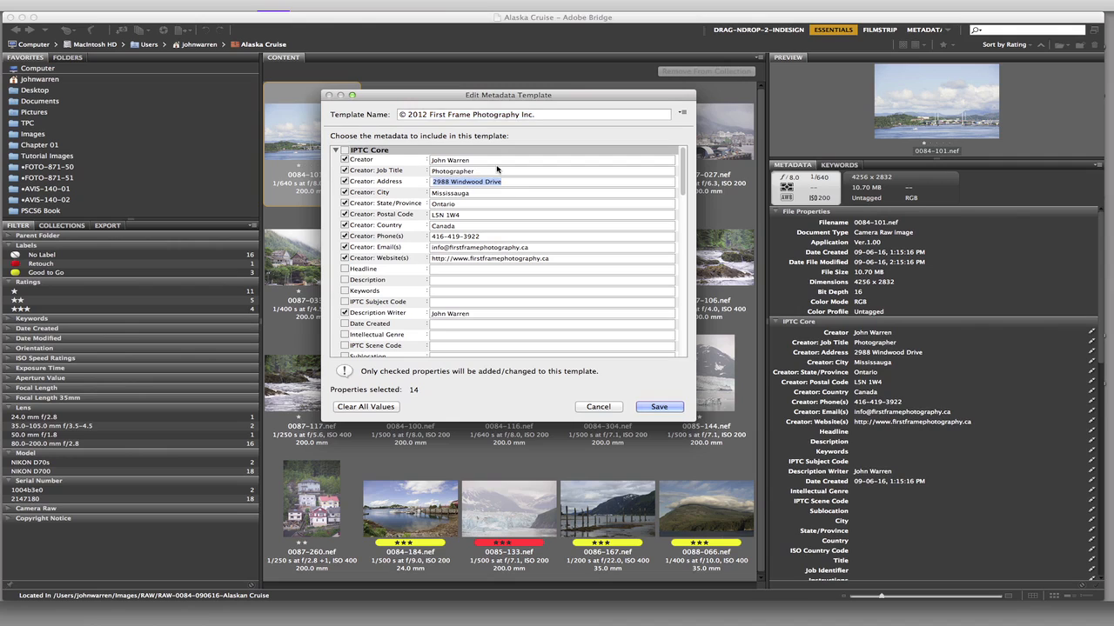
key(BackSpace)
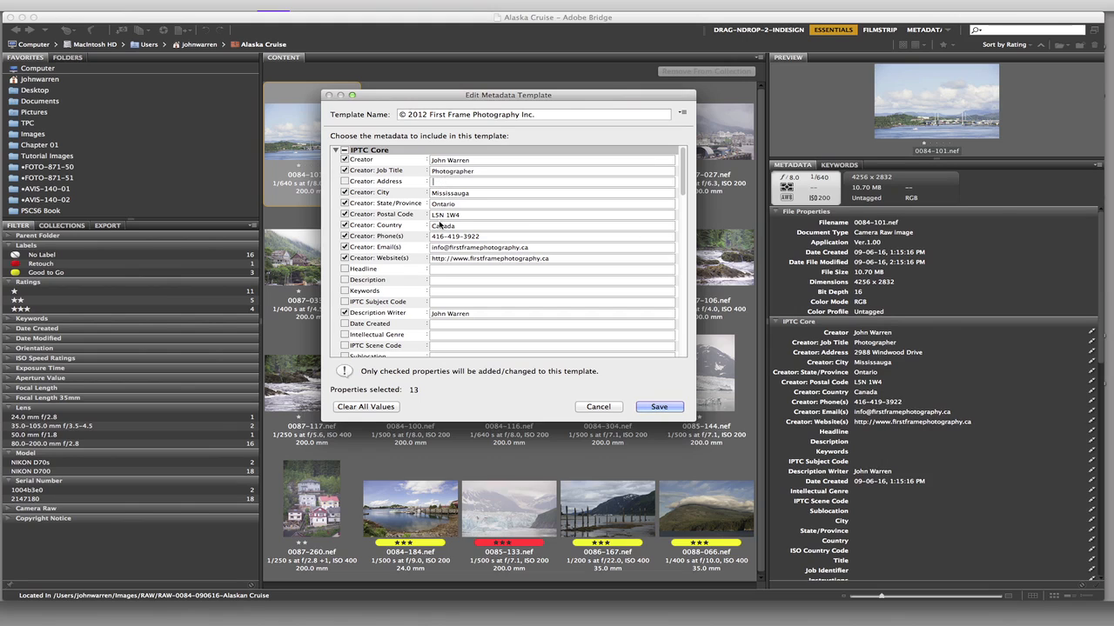
- Replace the creator e-mail in the template with the photographer's new e-mail address
triple_click(537, 252)
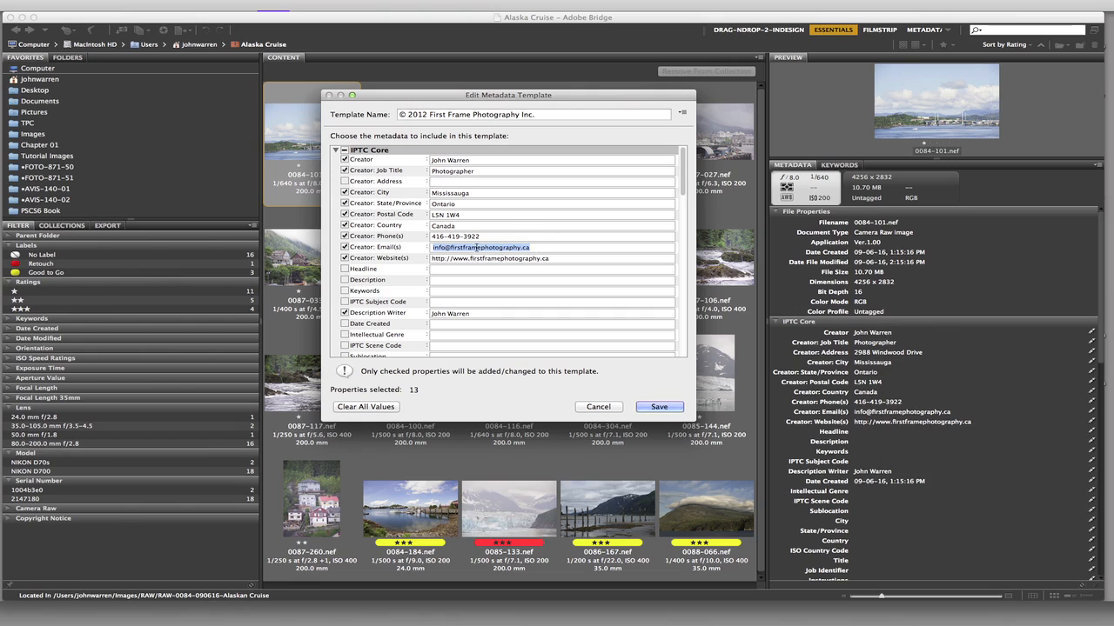
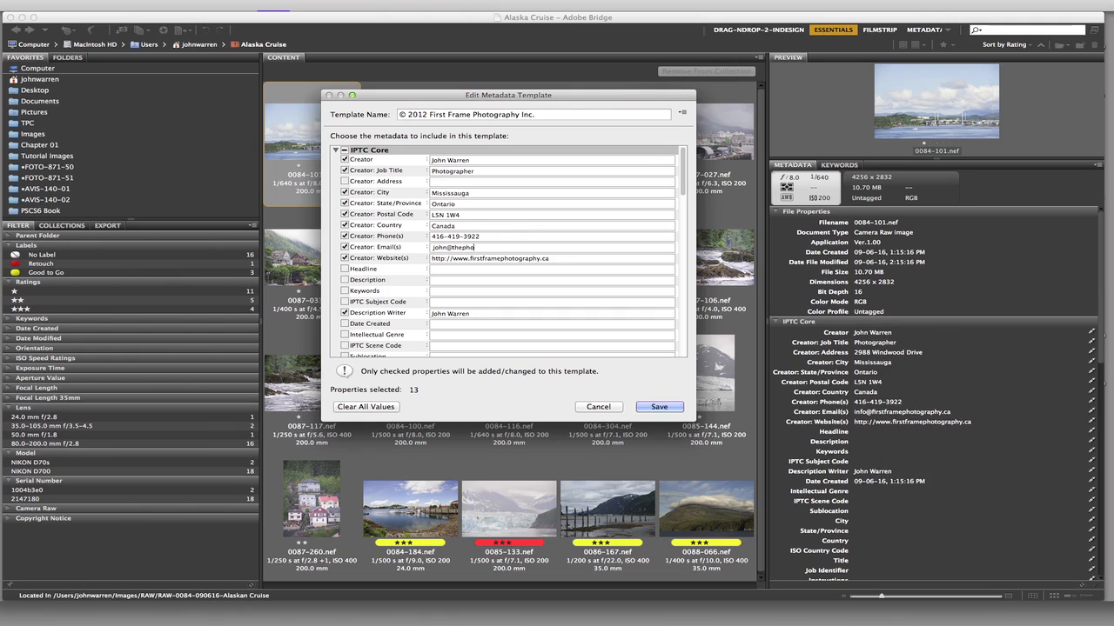
double_click(453, 248)
key(super+c)
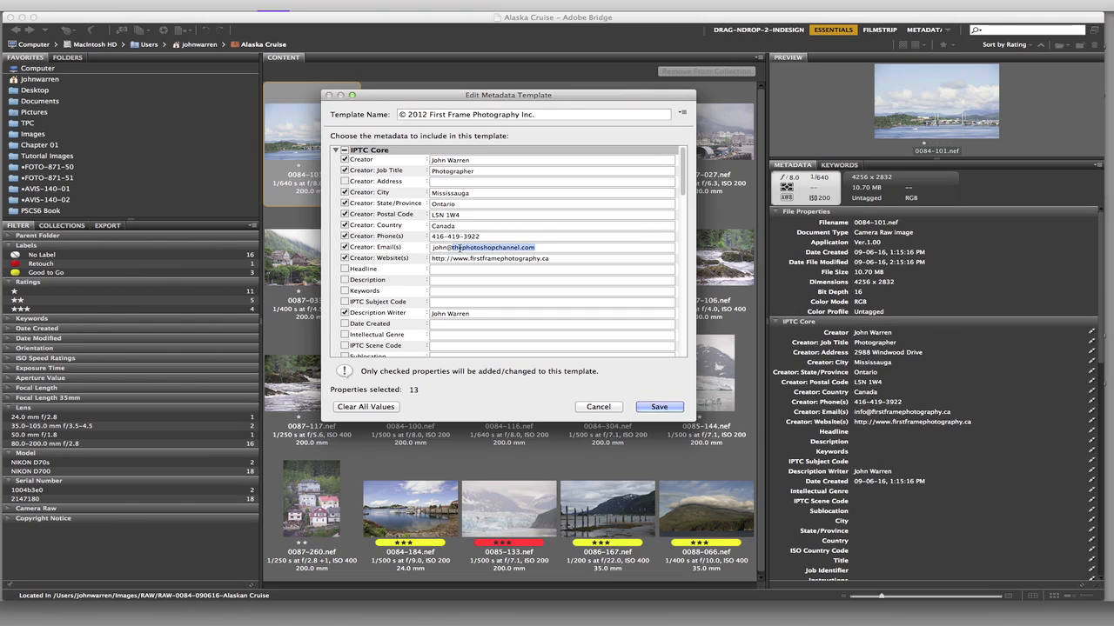
click(471, 258)
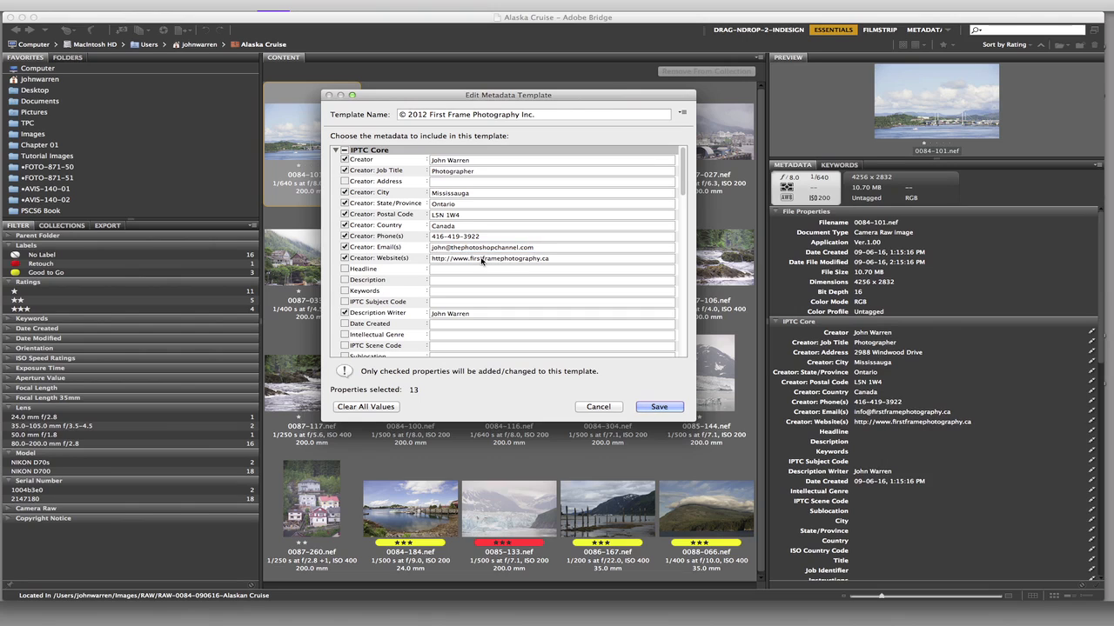
click(470, 259)
drag(470, 259, 595, 254)
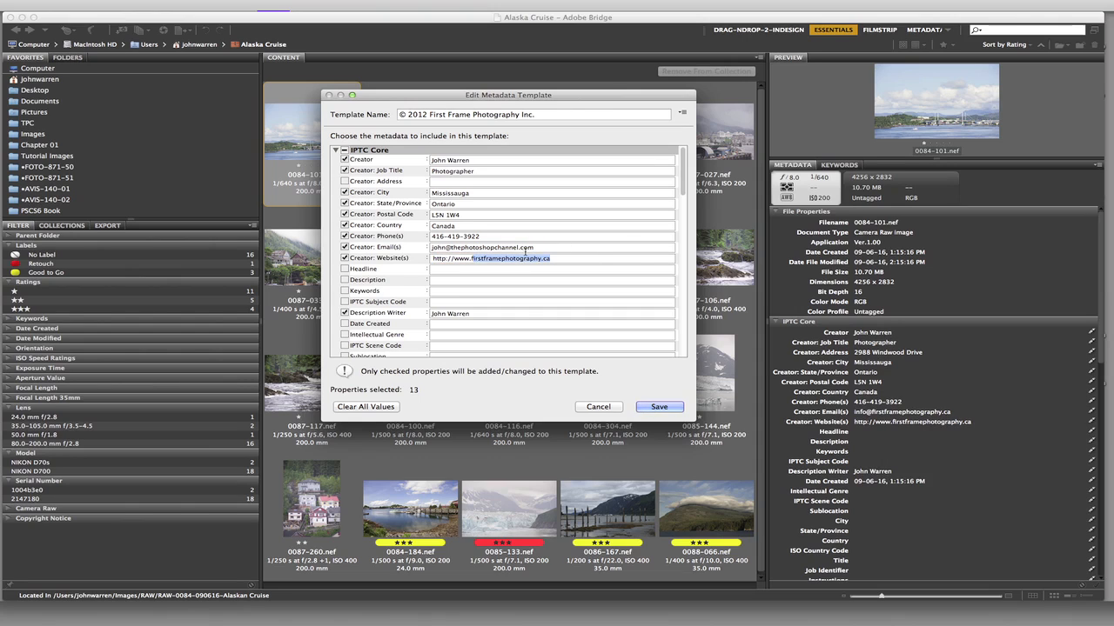
key(super+v)
key(BackSpace)
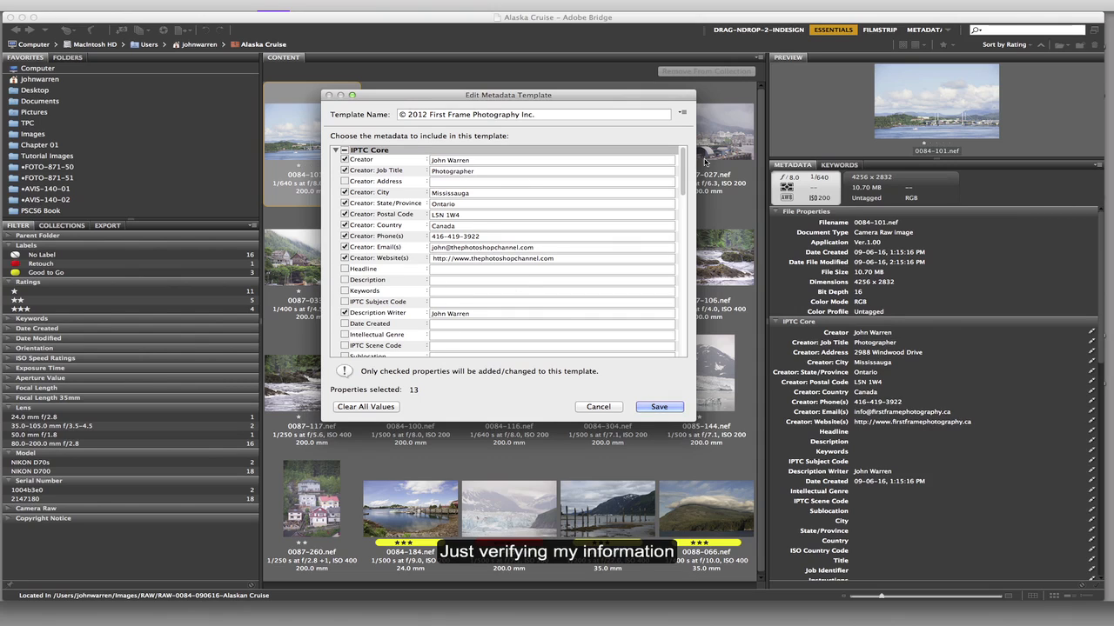
- Change the year in the template's Copyright Notice to 2013
scroll(688, 201, down, 5)
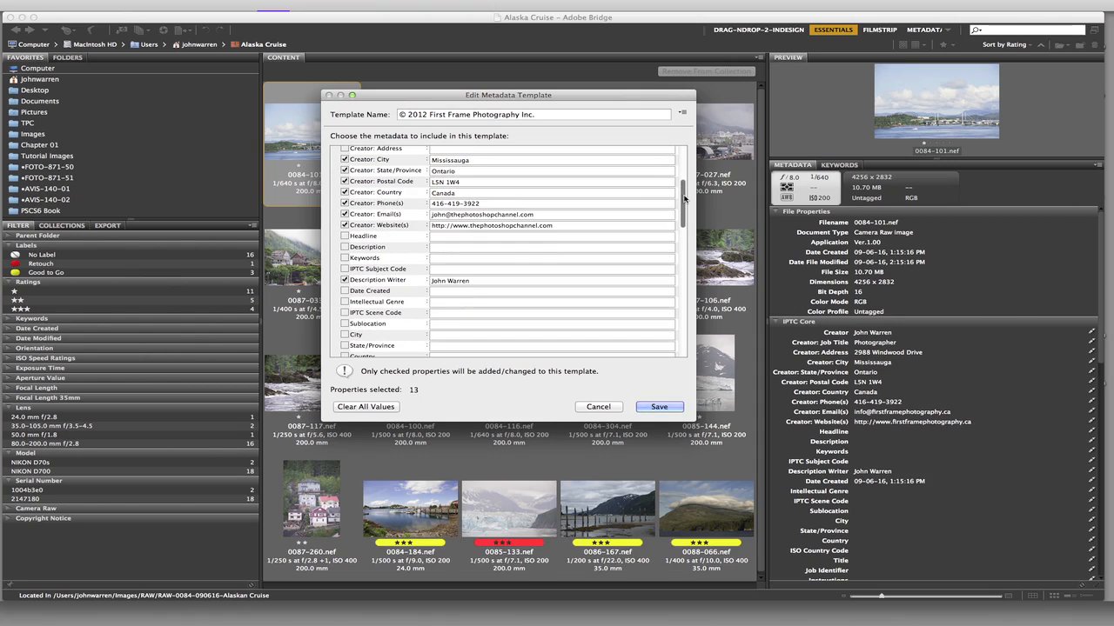
drag(684, 261, 684, 348)
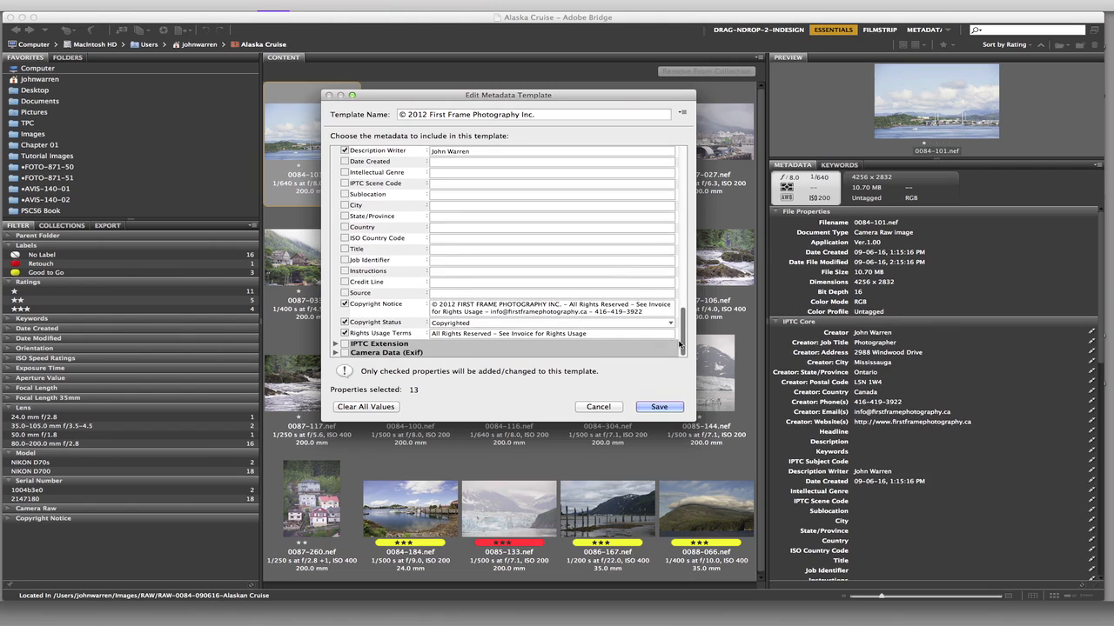
click(453, 308)
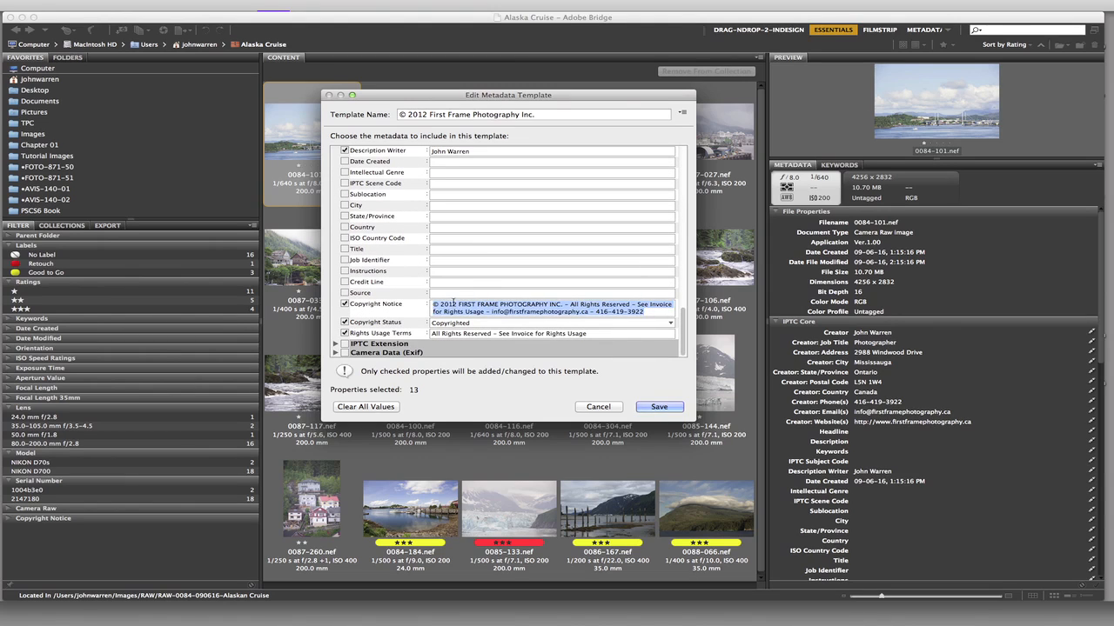
click(453, 303)
key(BackSpace)
text(3)
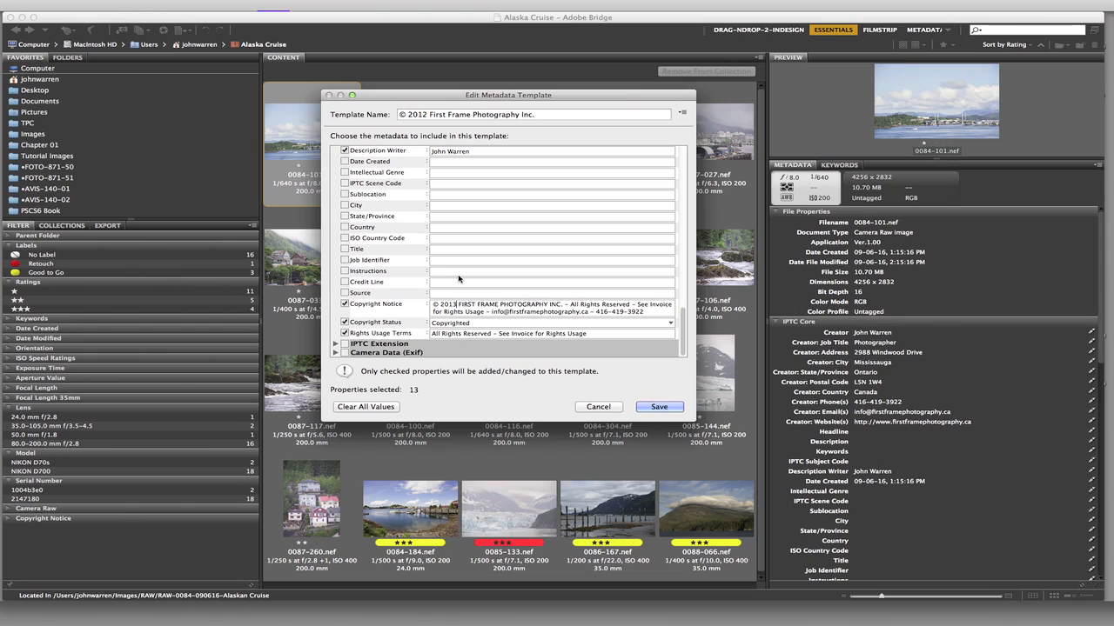
- Replace the company name in the Copyright Notice with the photographer's full name
click(458, 305)
key(Delete)
key(Delete)
key(Delete)
key(Delete)
key(Delete)
key(Delete)
key(Delete)
key(Delete)
key(Delete)
key(Delete)
key(Delete)
key(Delete)
key(Delete)
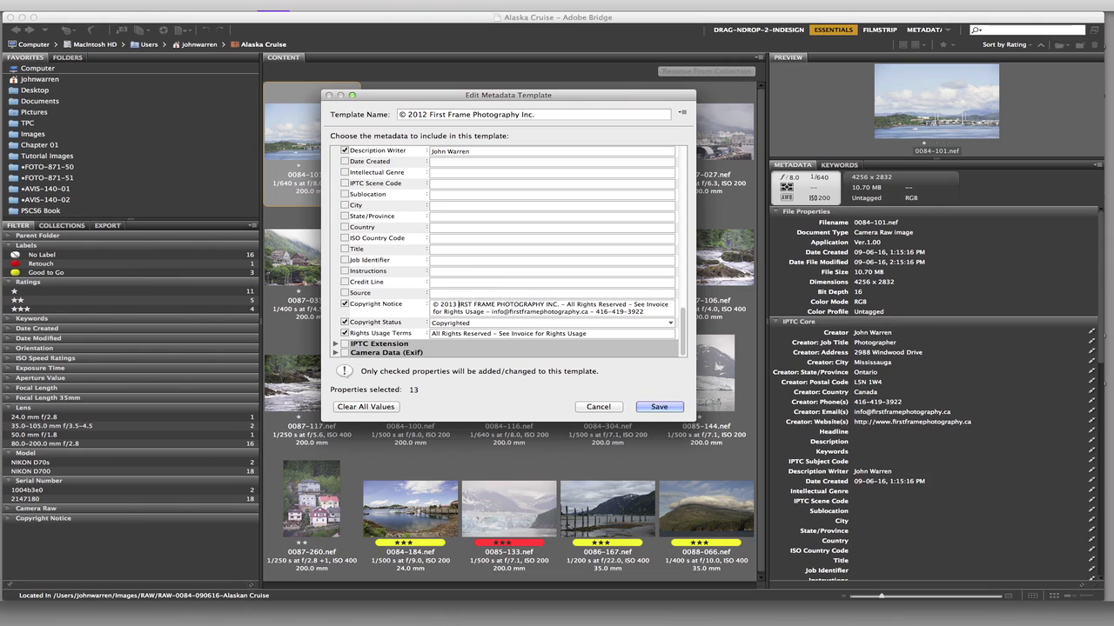
key(Delete)
key(Delete)
key(Delete)
key(Delete)
key(Delete)
key(Delete)
key(Delete)
key(Delete)
key(Delete)
key(Delete)
key(Delete)
key(Delete)
key(Delete)
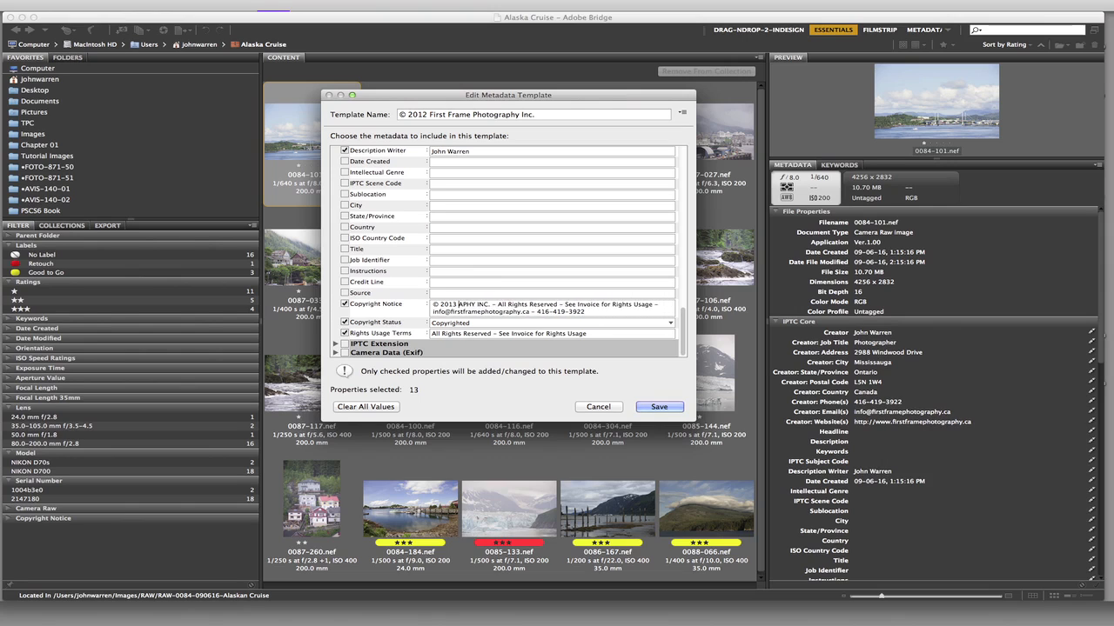
key(Delete)
key(Delete)
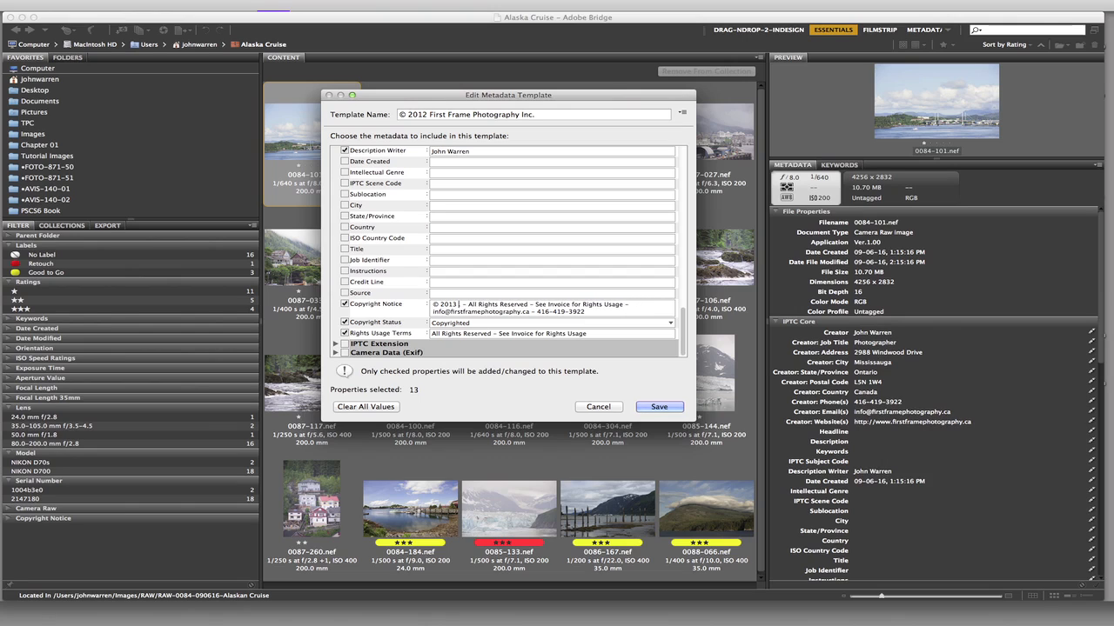
key(Delete)
text(John Warren)
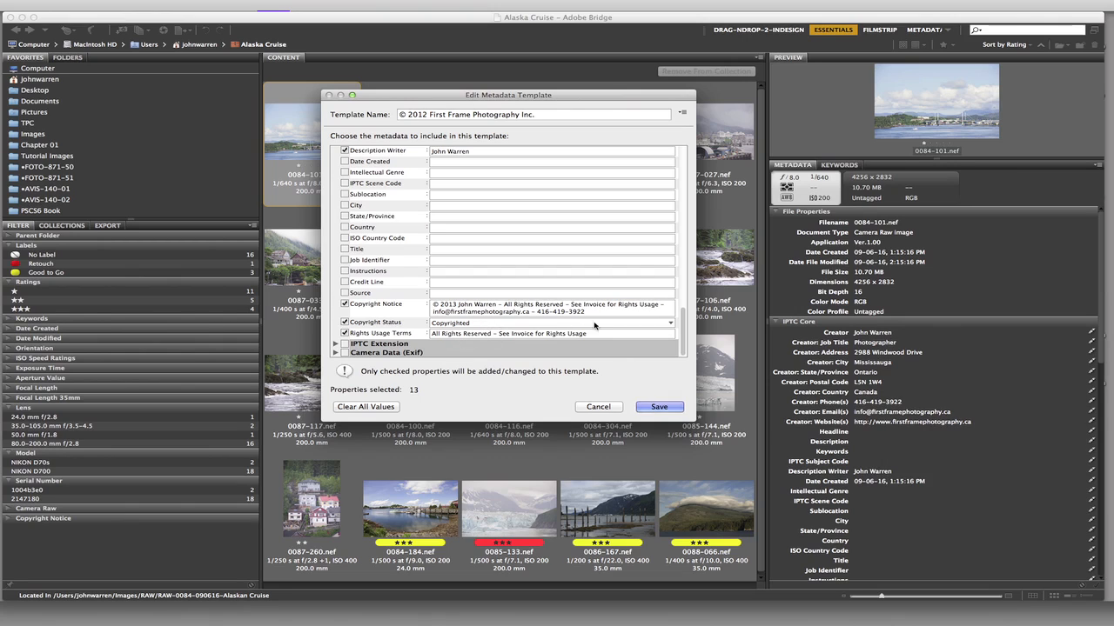
- Rename the template "© 2013 The Photoshop Channel" and save it
click(424, 114)
key(BackSpace)
text(3)
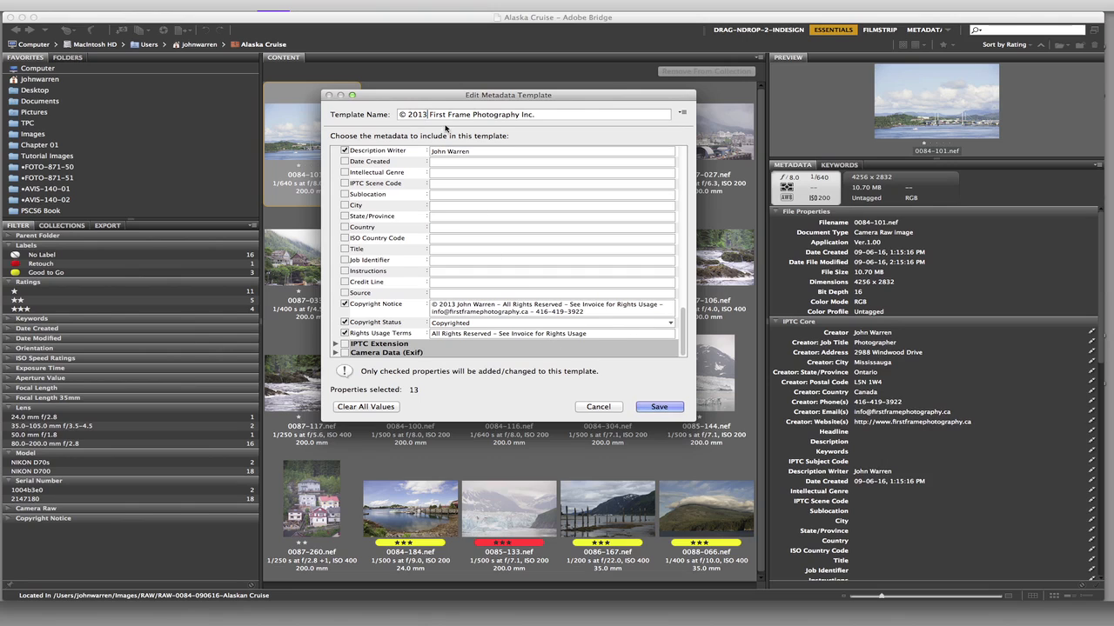
drag(430, 114, 559, 110)
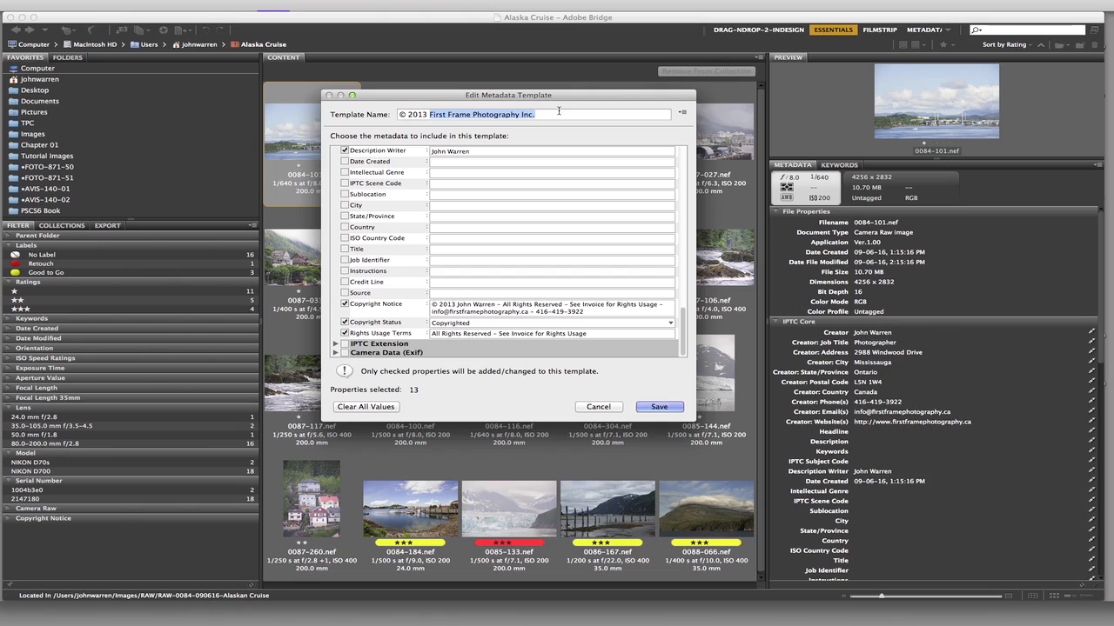
text(The Photo)
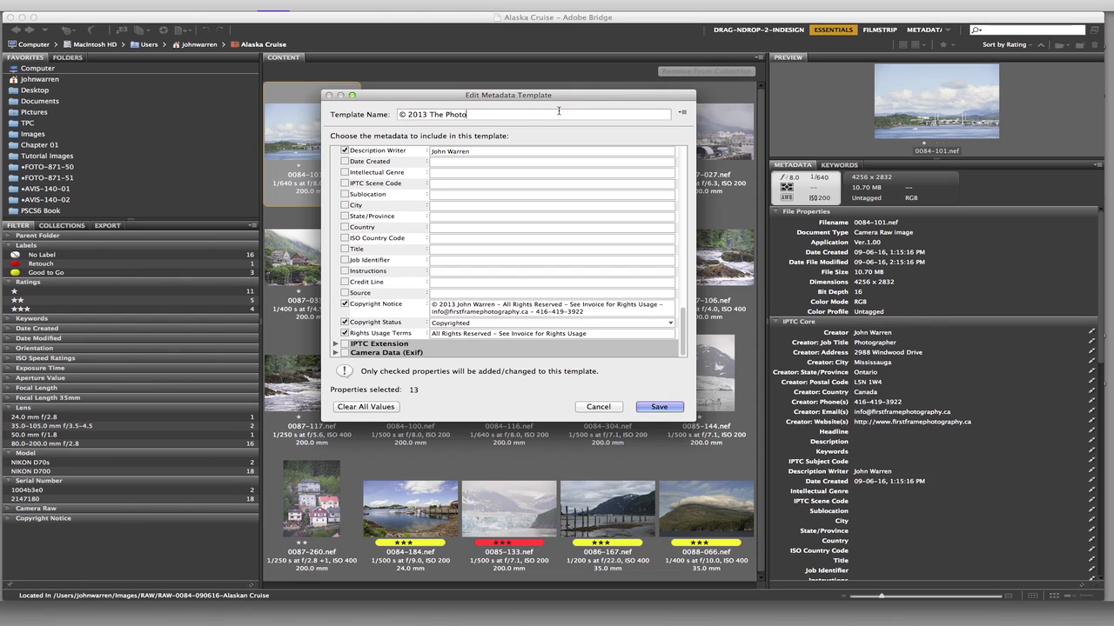
text(shopChannel)
click(485, 114)
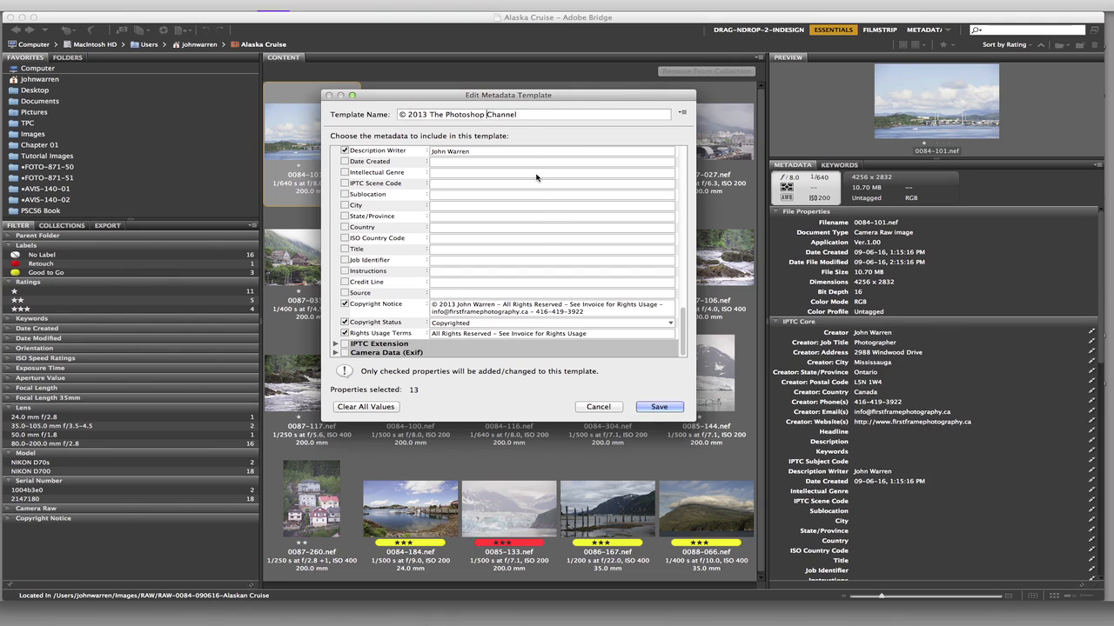
click(658, 407)
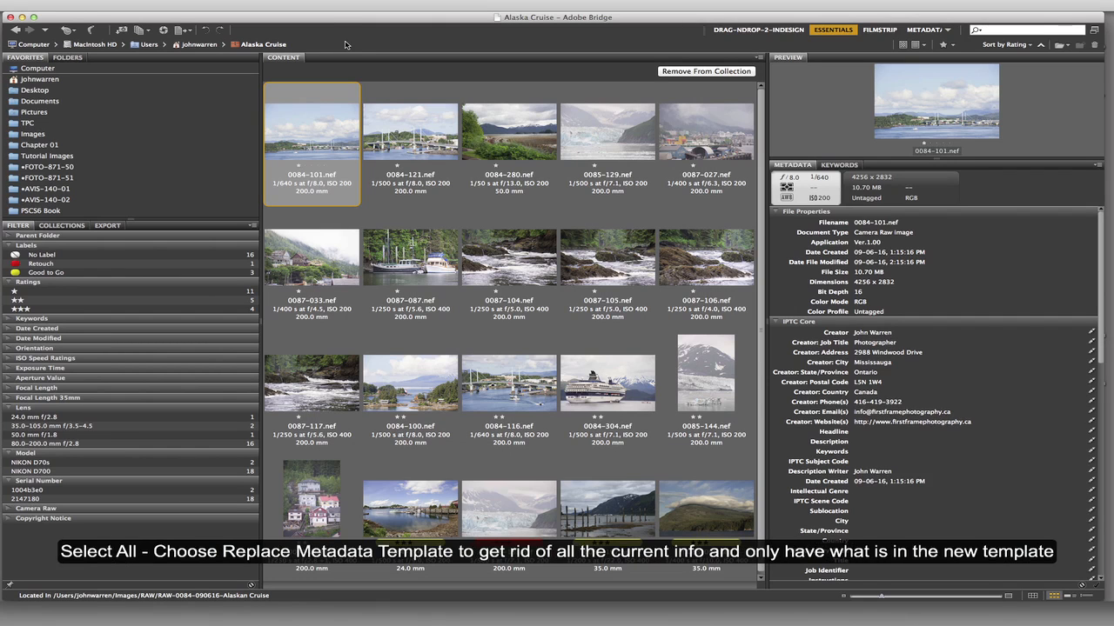
- Replace the metadata of all photos in the collection with the © 2013 The Photoshop Channel template
key(super+a)
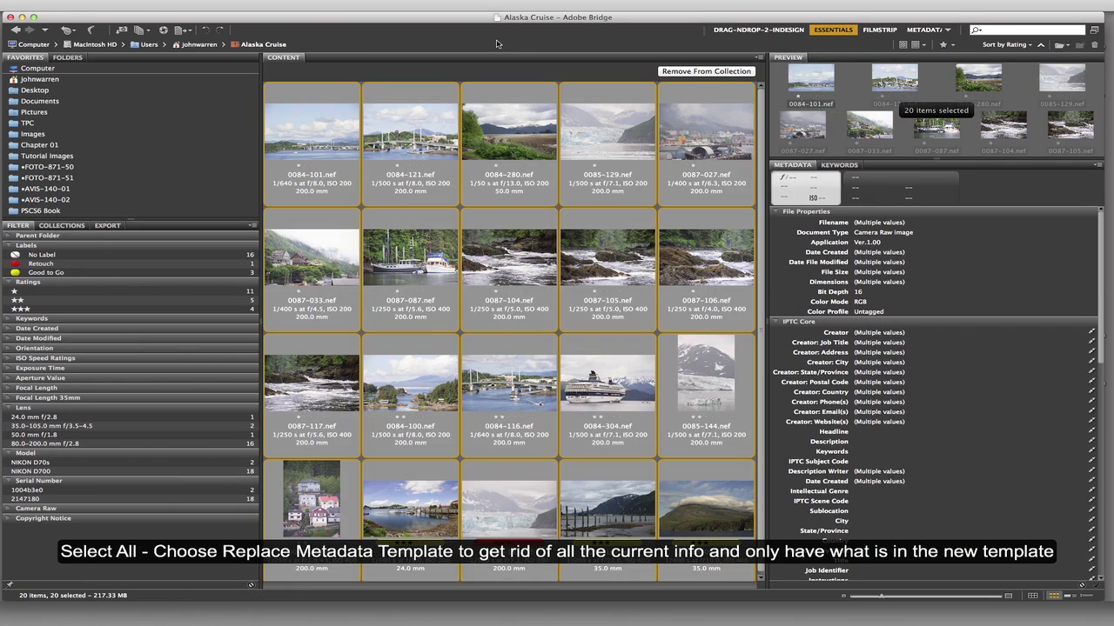
click(275, 7)
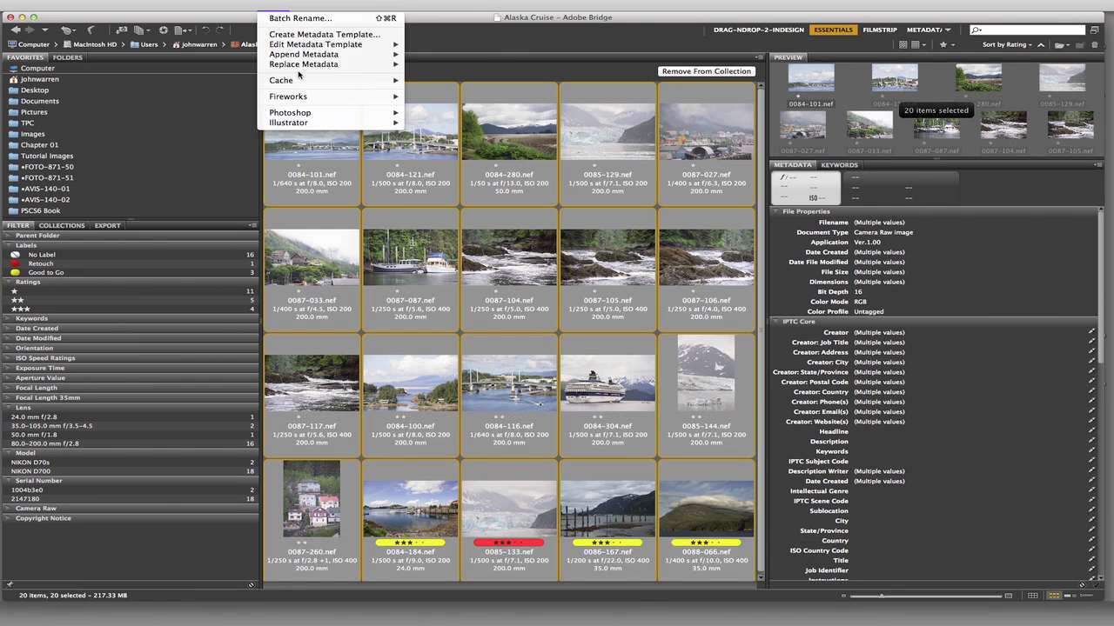
mouse_move(300, 66)
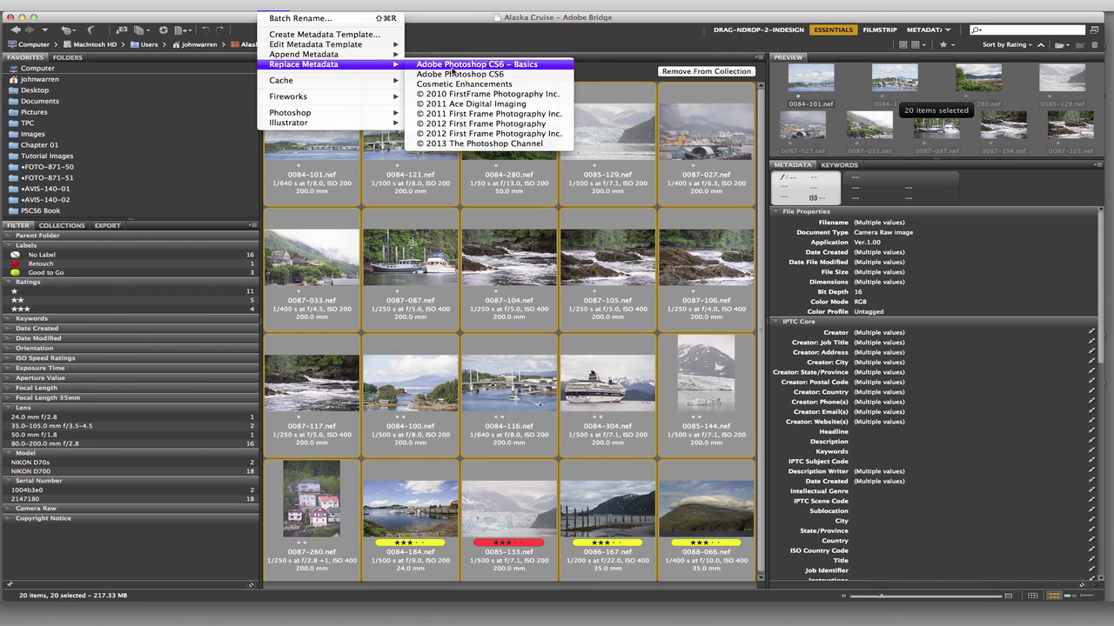
click(477, 144)
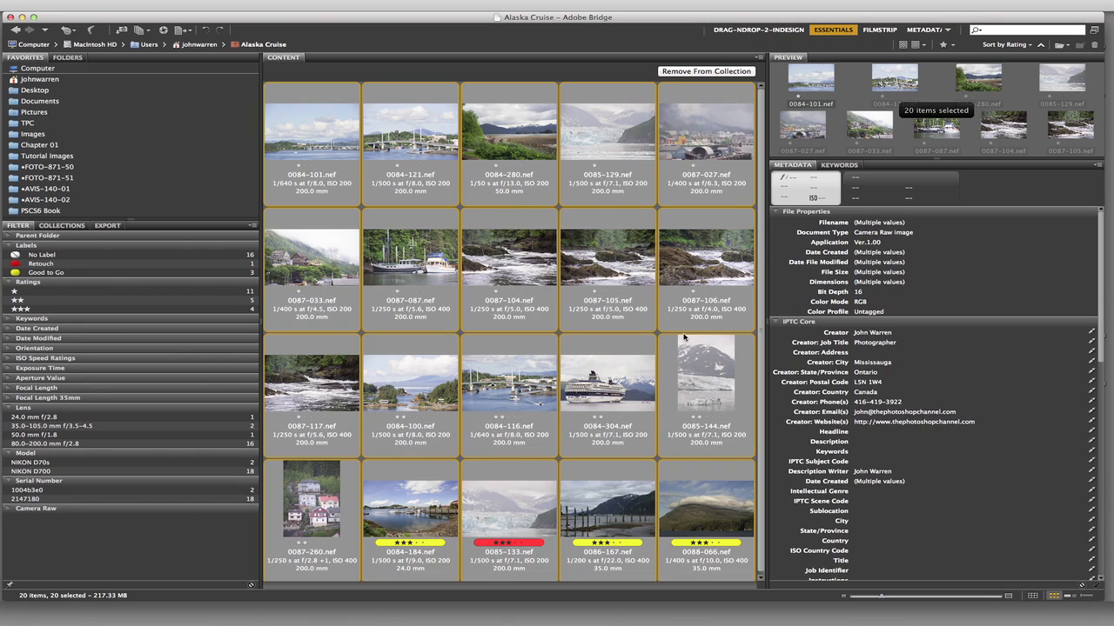
- Check the replaced metadata on 0087-104.nef alone, and deselect all photos
scroll(765, 347, down, 1)
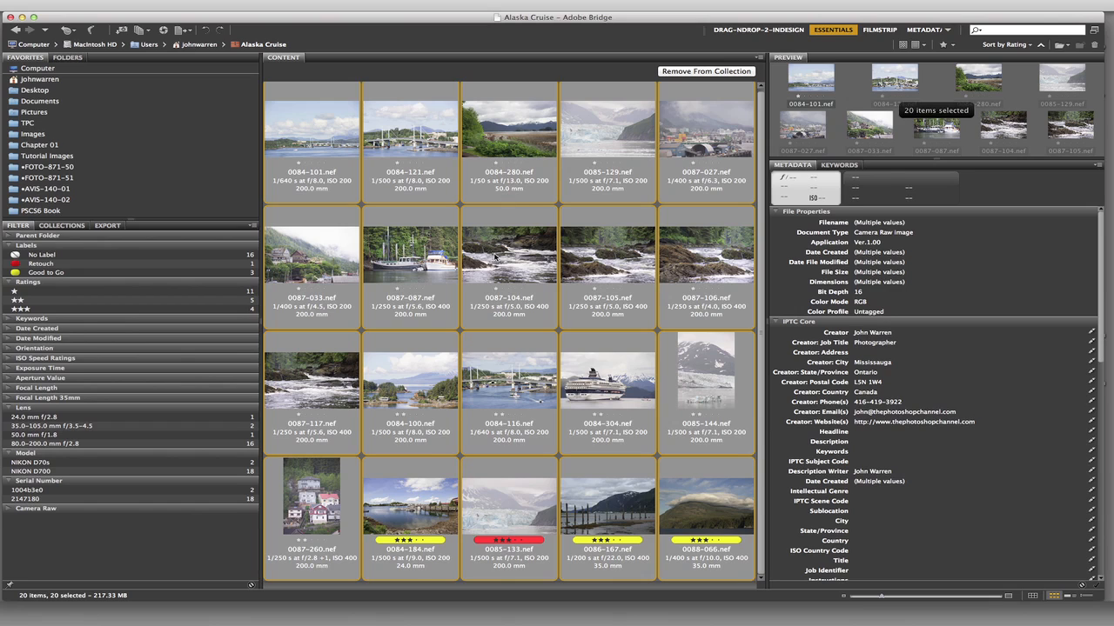
click(533, 318)
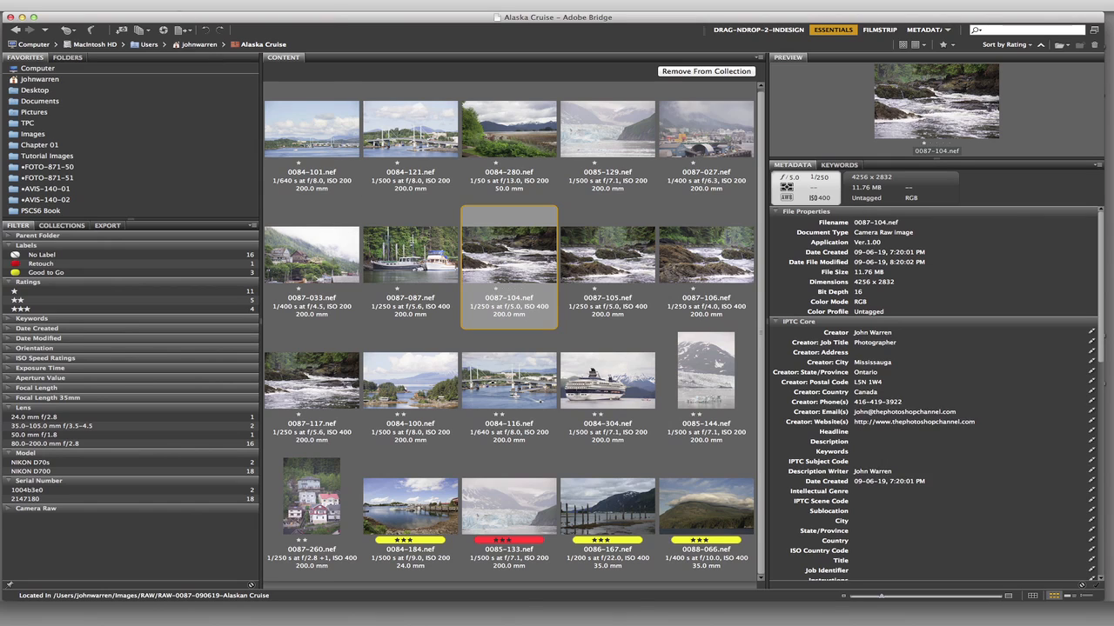
click(177, 10)
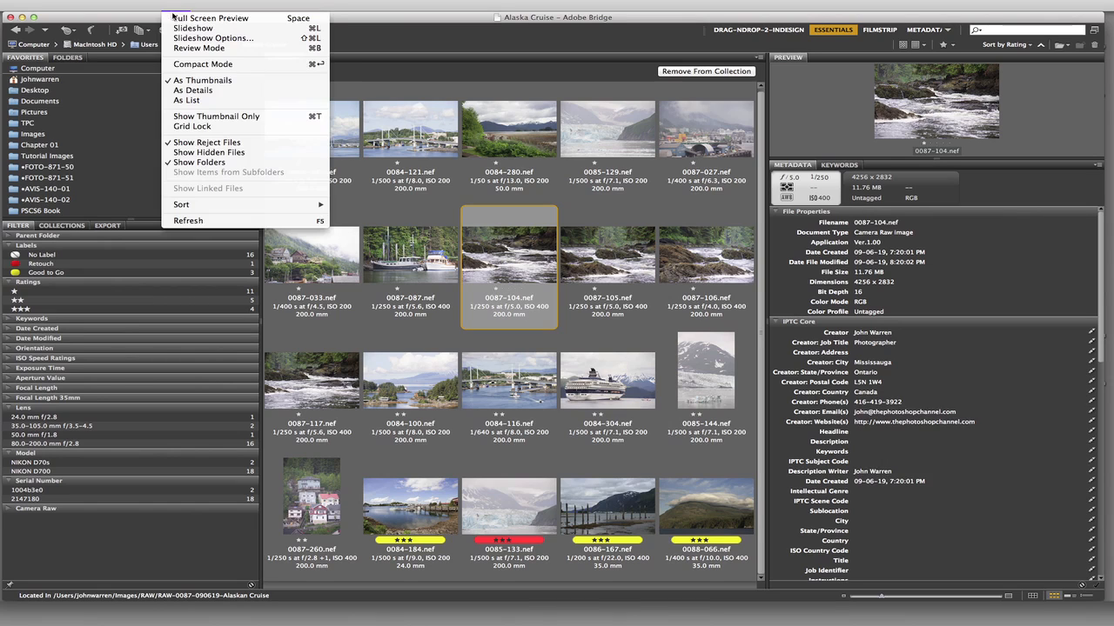
mouse_move(151, 11)
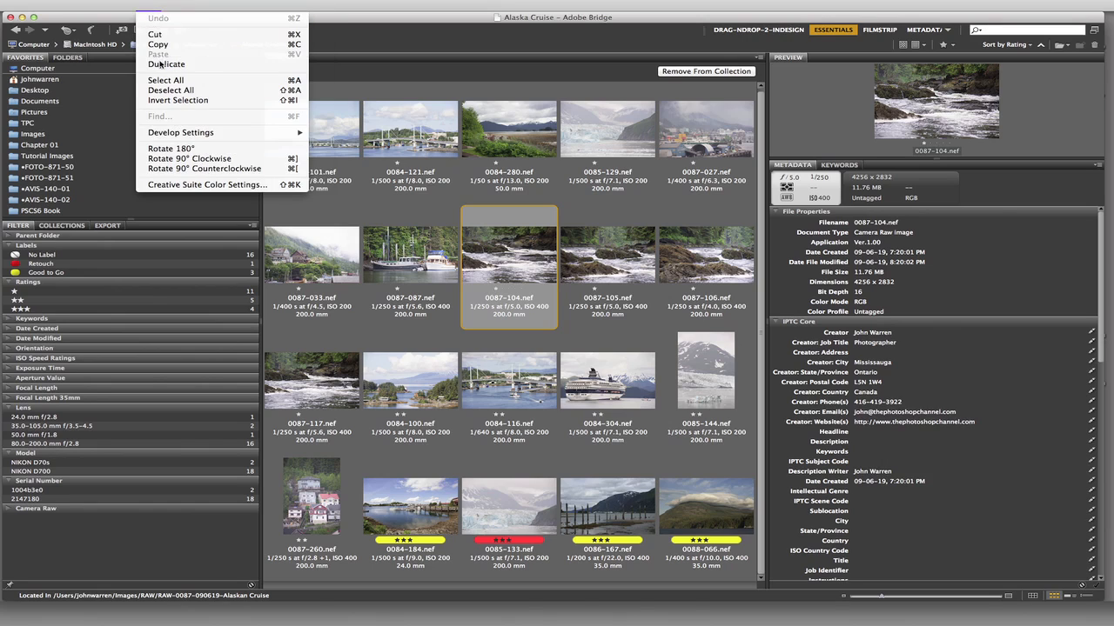
click(283, 92)
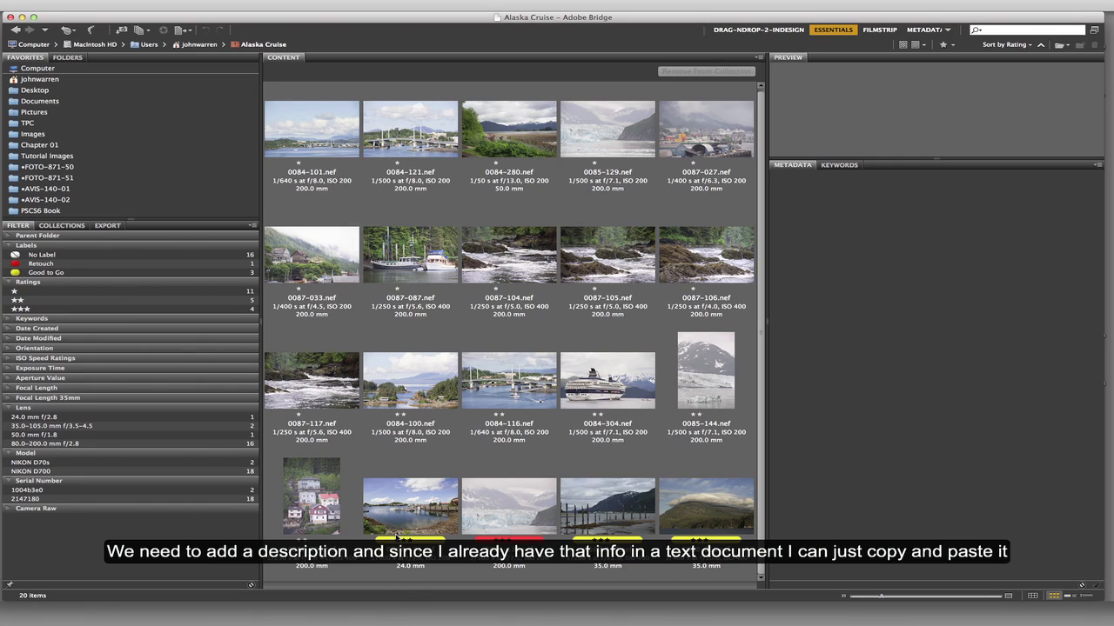
- Switch to the Pages document MetaData Image Descriptions.pages and position its window so the photo thumbnails stay in view
click(405, 614)
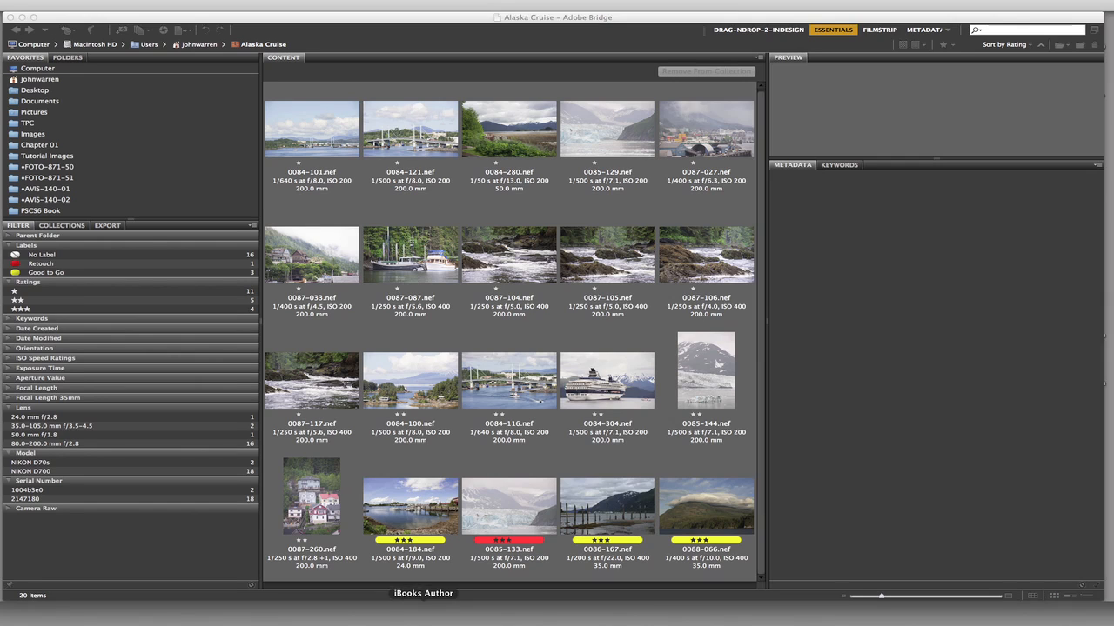
drag(981, 318, 984, 266)
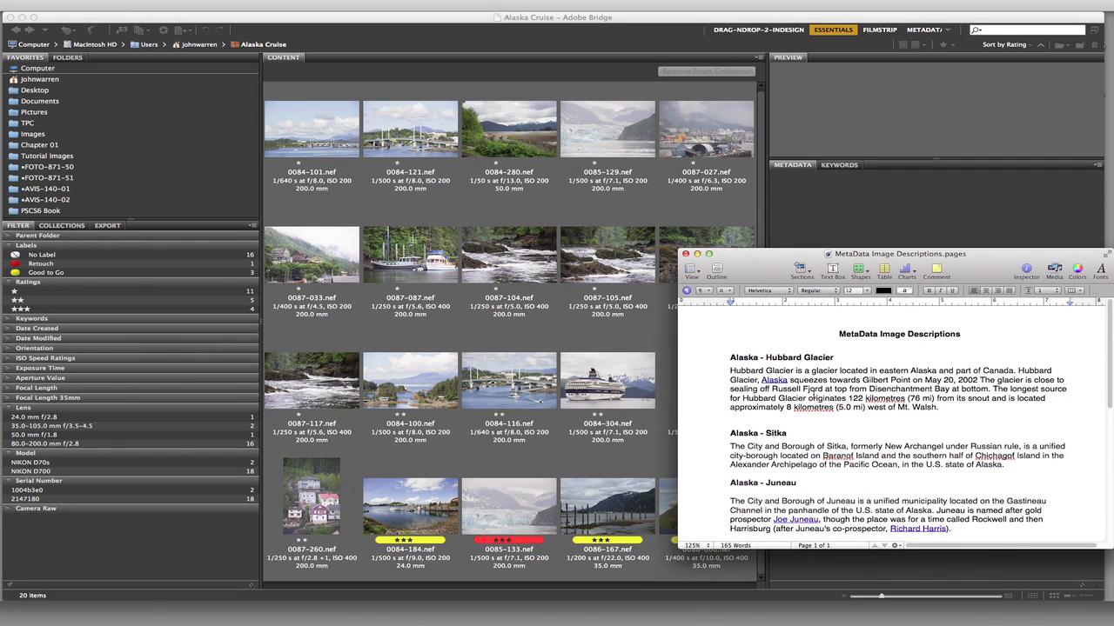
drag(756, 269, 760, 294)
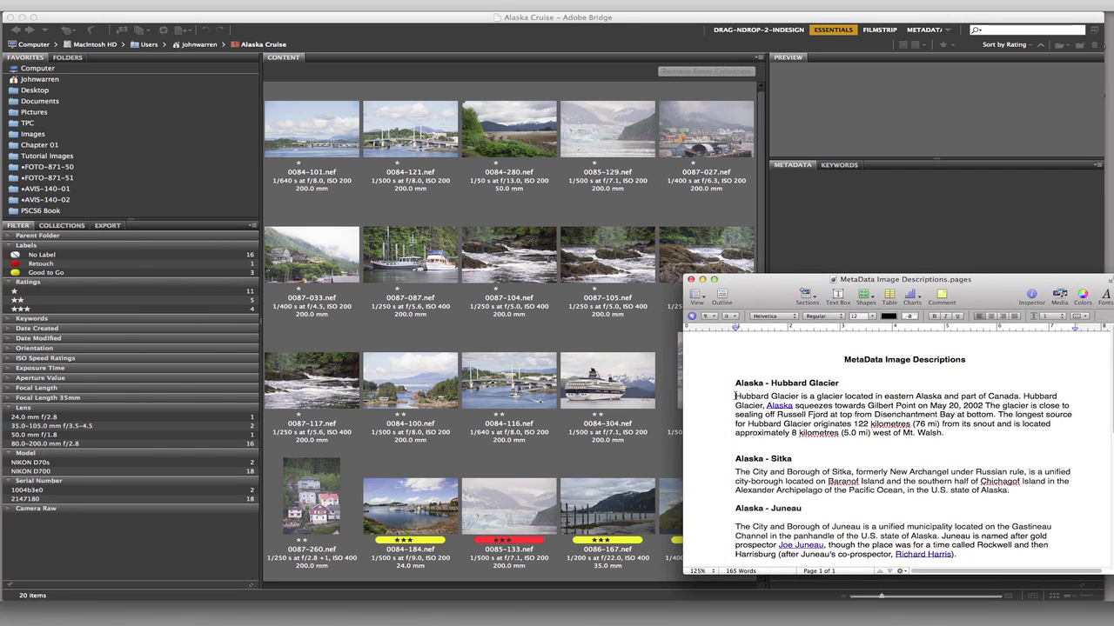
- Copy the Hubbard Glacier paragraph from the Pages document into the Description of 0085-129.nef and 0085-144.nef in Adobe Bridge
drag(735, 395, 961, 428)
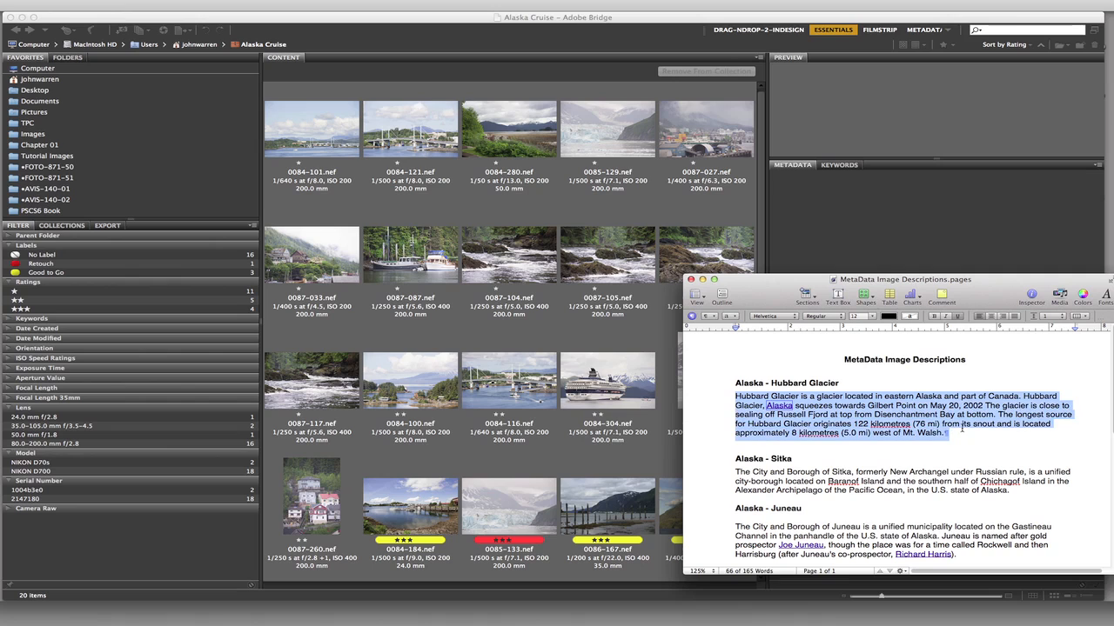
drag(765, 293, 856, 368)
click(609, 22)
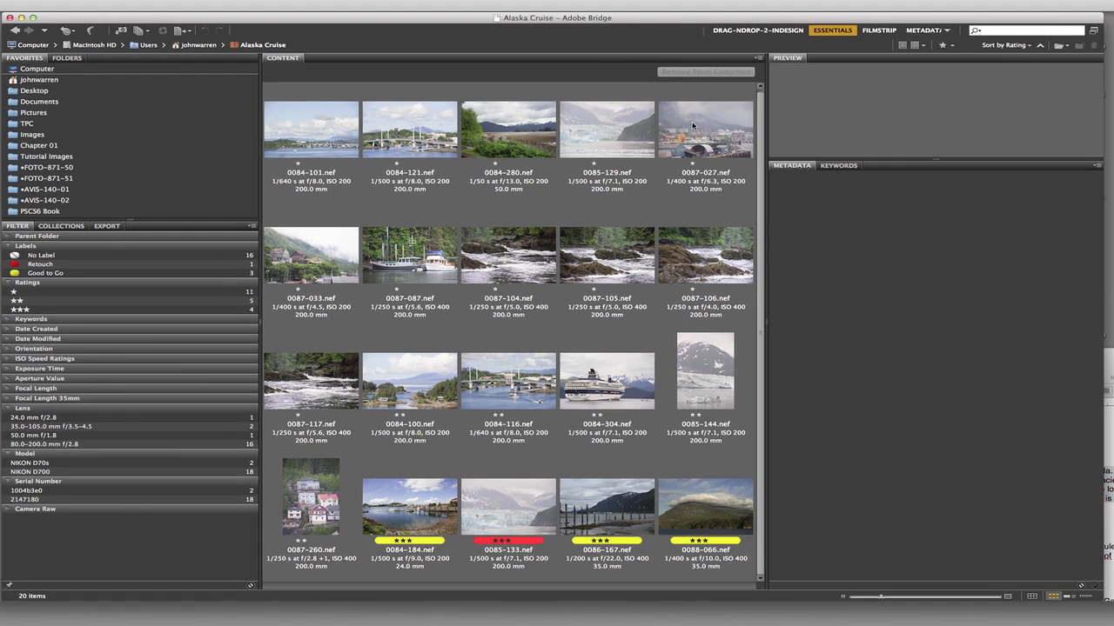
click(607, 131)
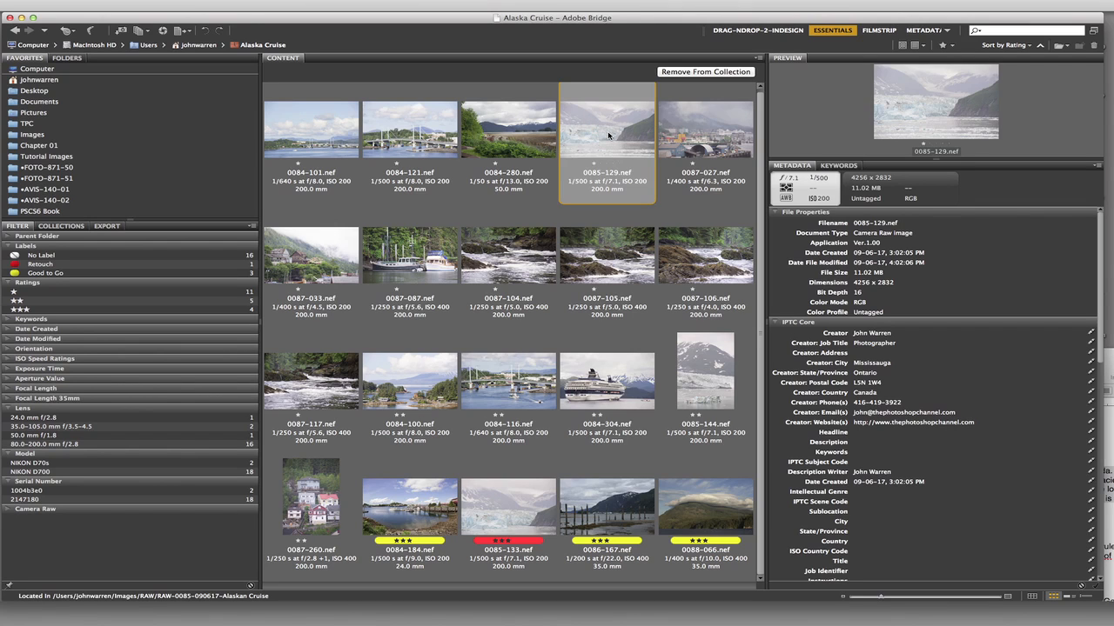
super+click(708, 372)
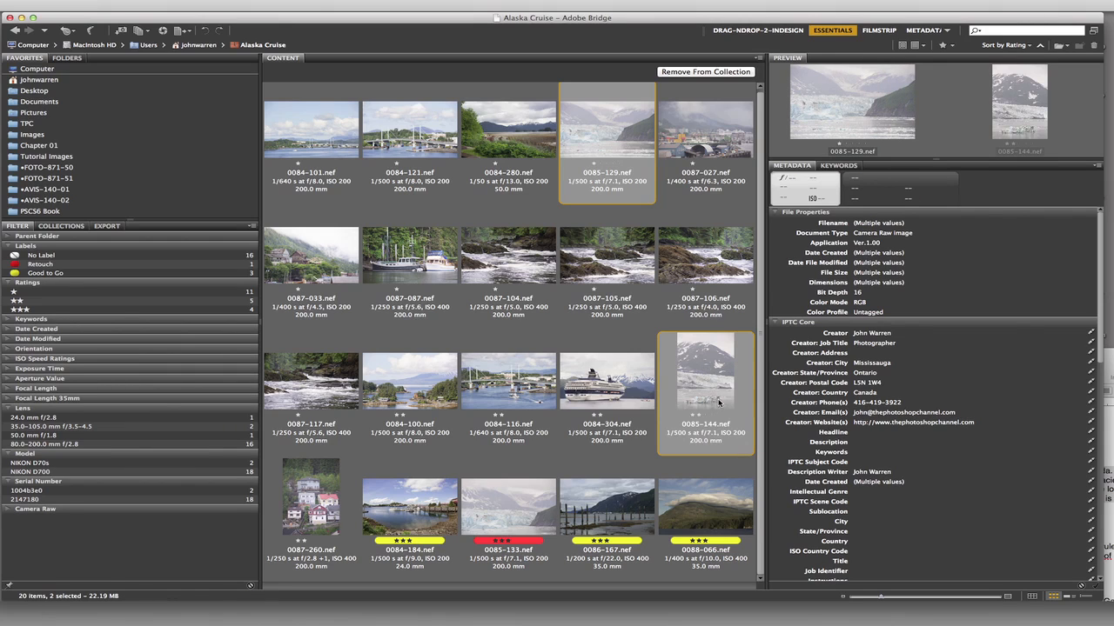
click(863, 444)
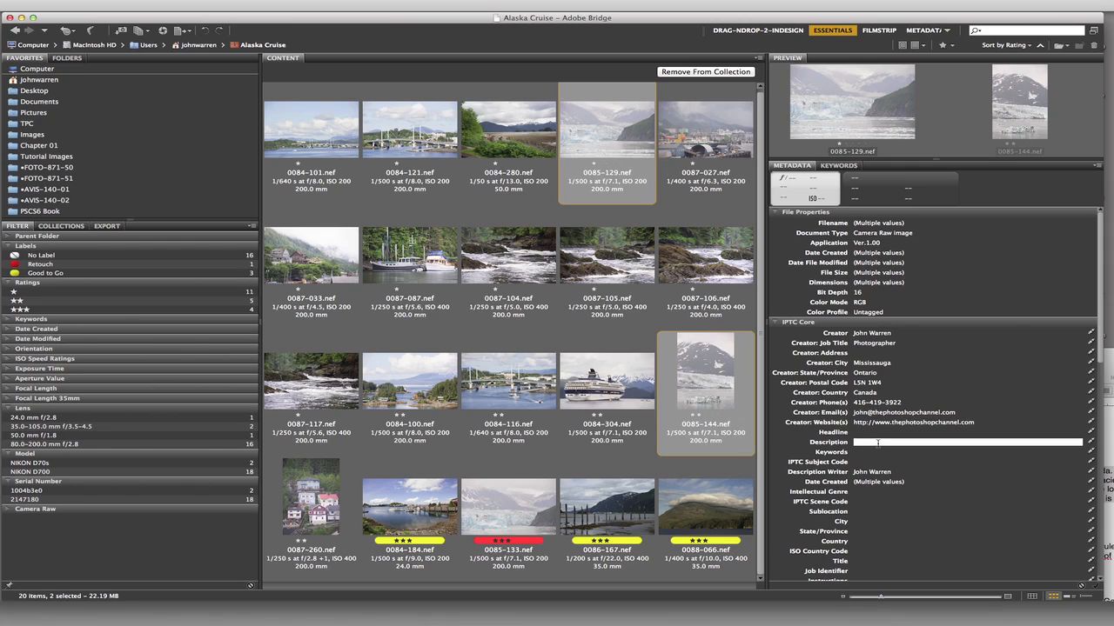
text(Canada Hubbard Glacier, Alaska squeezes towards Gilbert Point on May 20, 2002 The glacier is close to sealing off Russell Fjord at top from Disenchantment Bay at bottom. The longest source for Hubbard Glacier originates 122 kilometres (76 mi) from its snout and is located approximately 8 kilometres (5.0 mi) west of Mt. Walsh.)
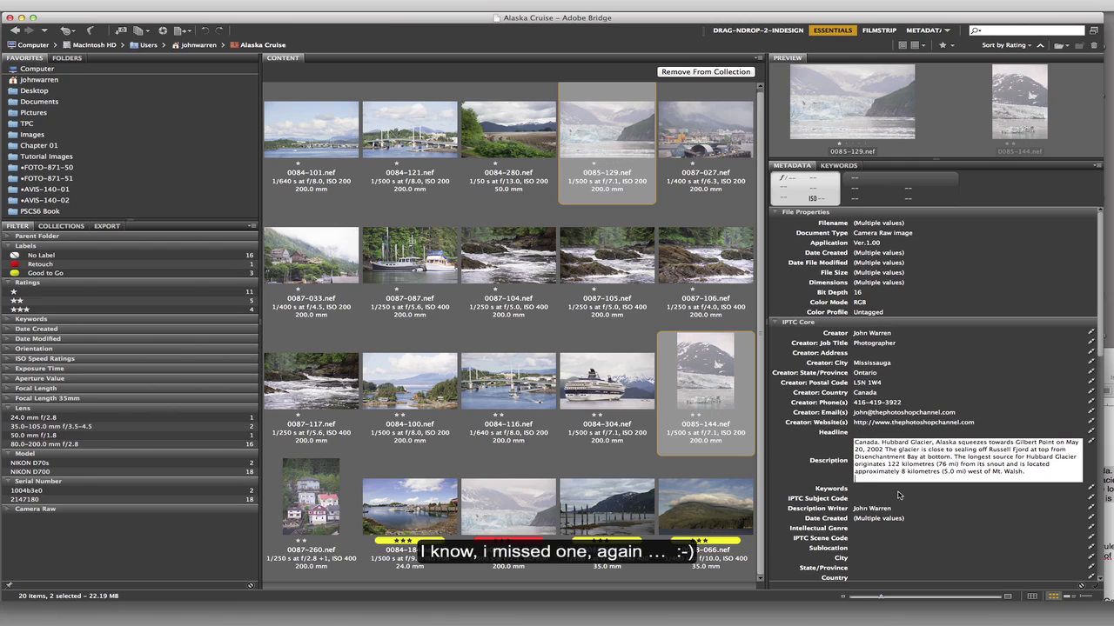
click(895, 493)
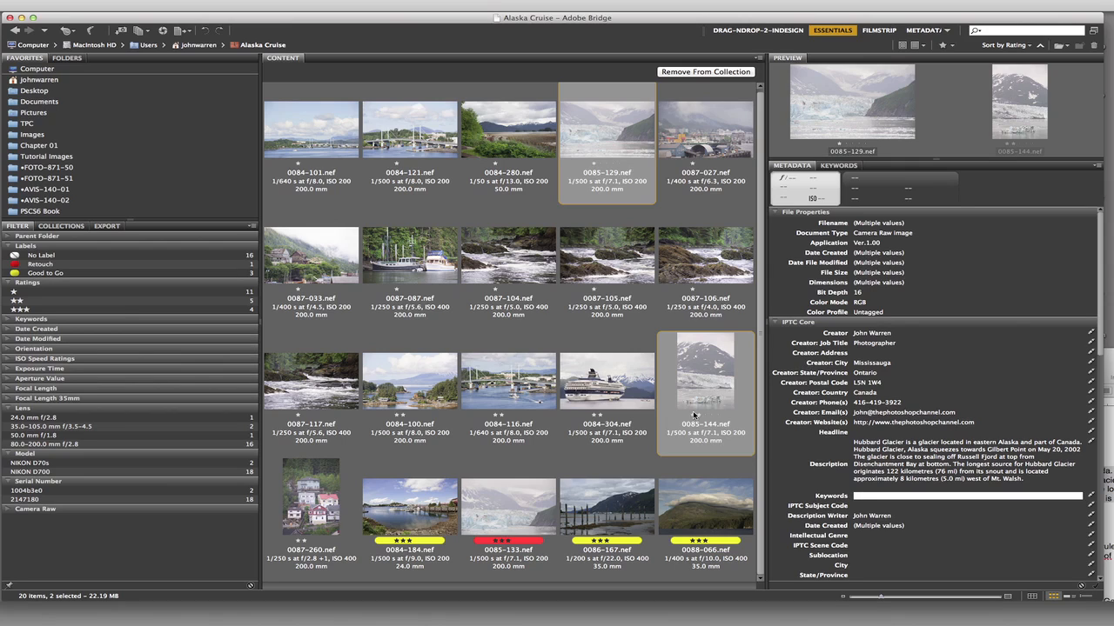
- Add the keyword "Alaska;" to all photos in the collection and deselect them
click(330, 143)
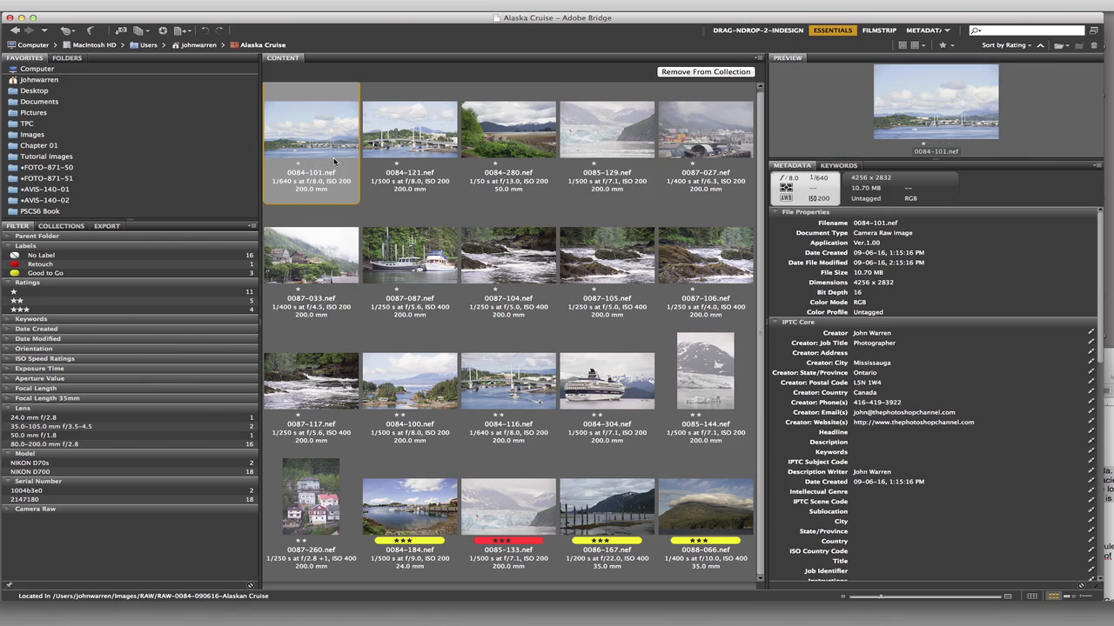
key(super+a)
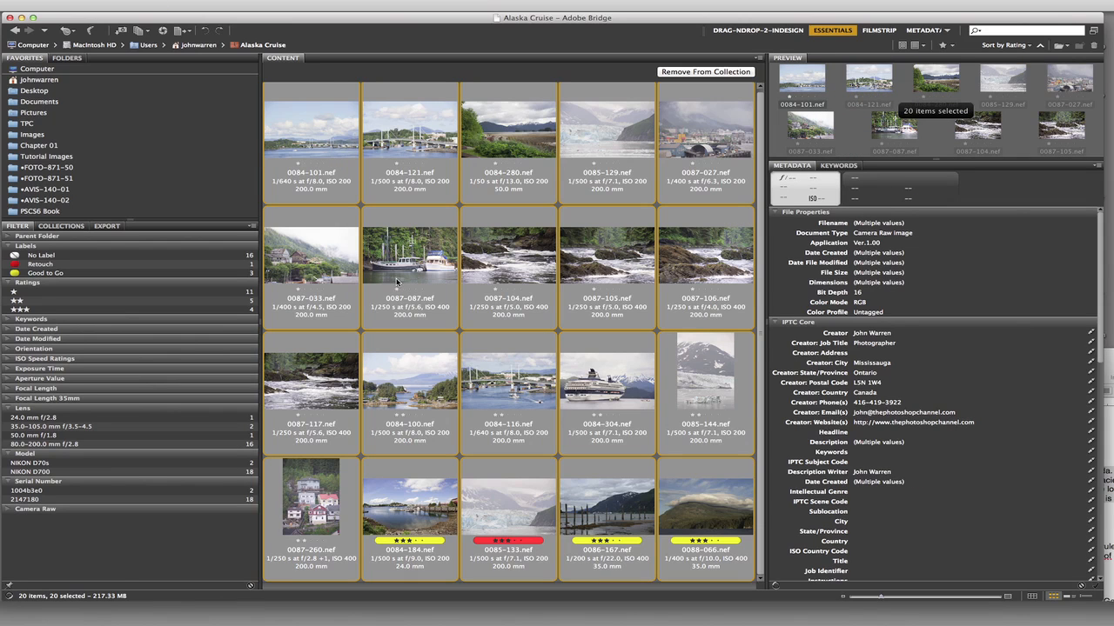
click(861, 452)
text(Alaska)
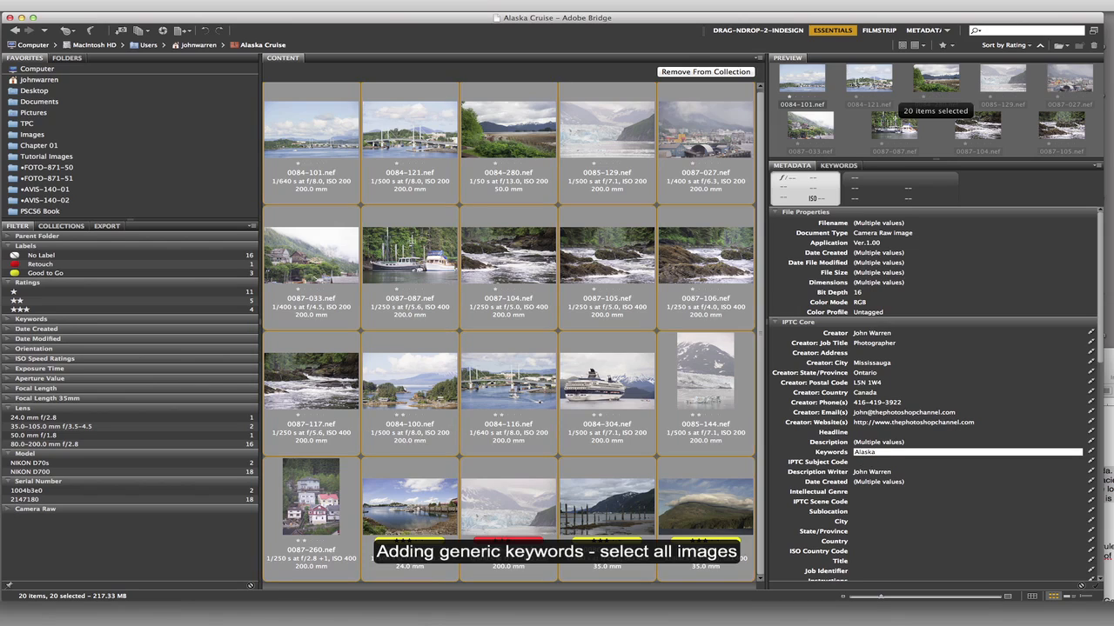
text(;)
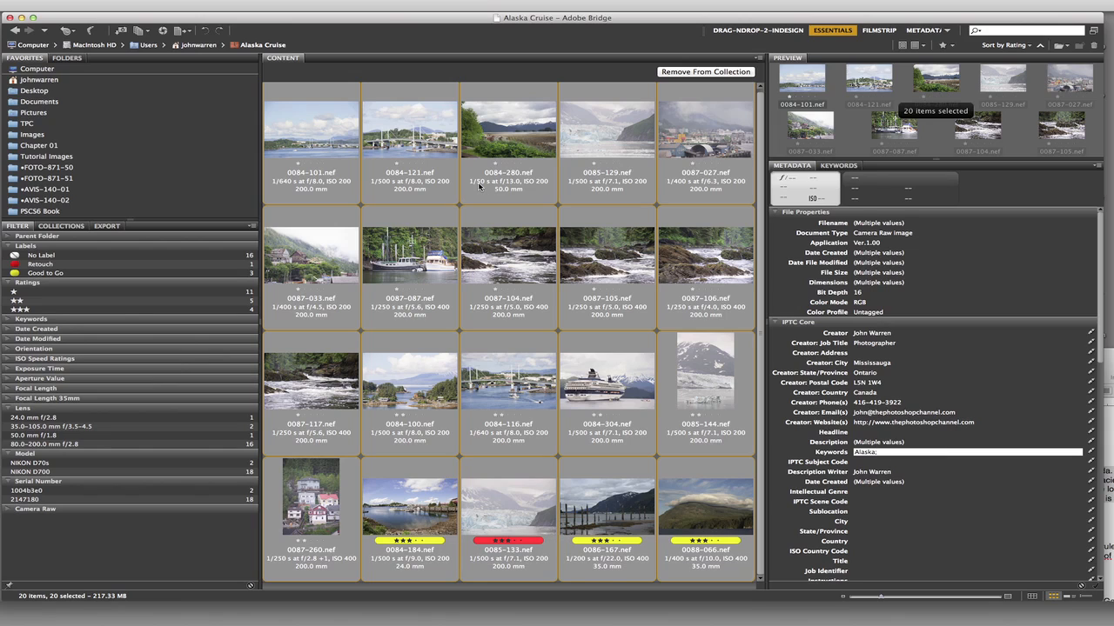
key(super+shift+a)
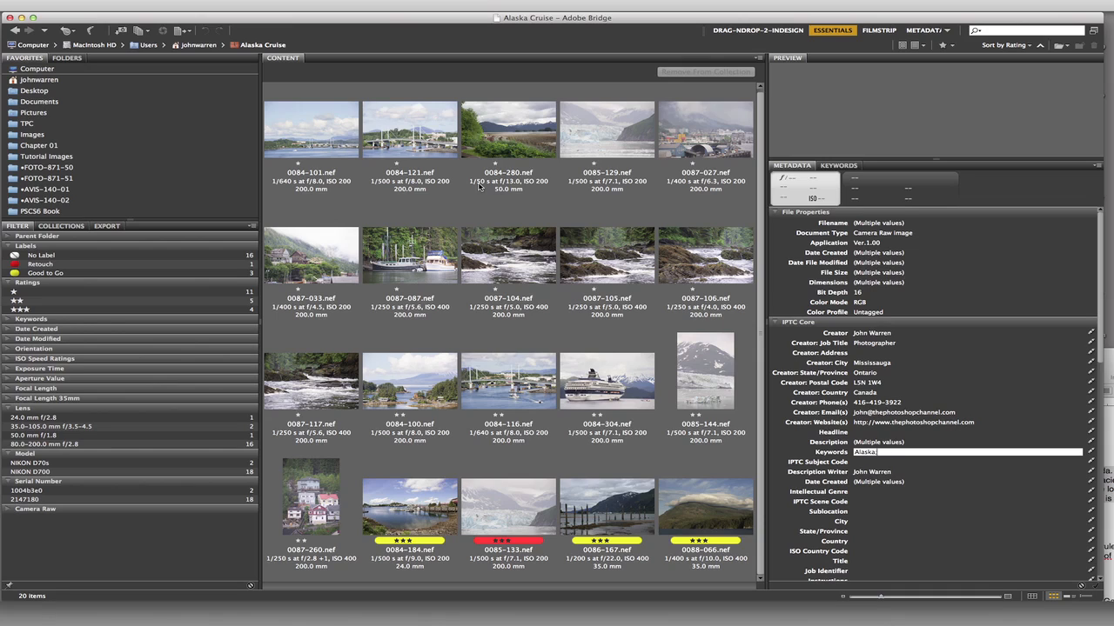
key(Return)
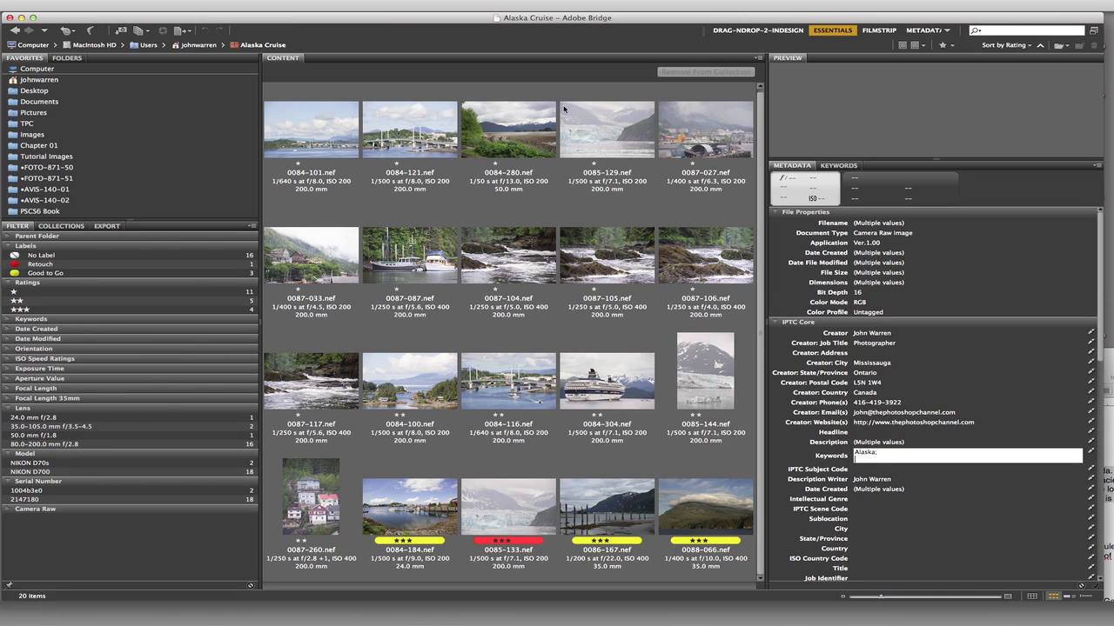
- Check the description and keywords of 0085-129.nef, 0084-304.nef and 0085-144.nef one at a time
click(564, 109)
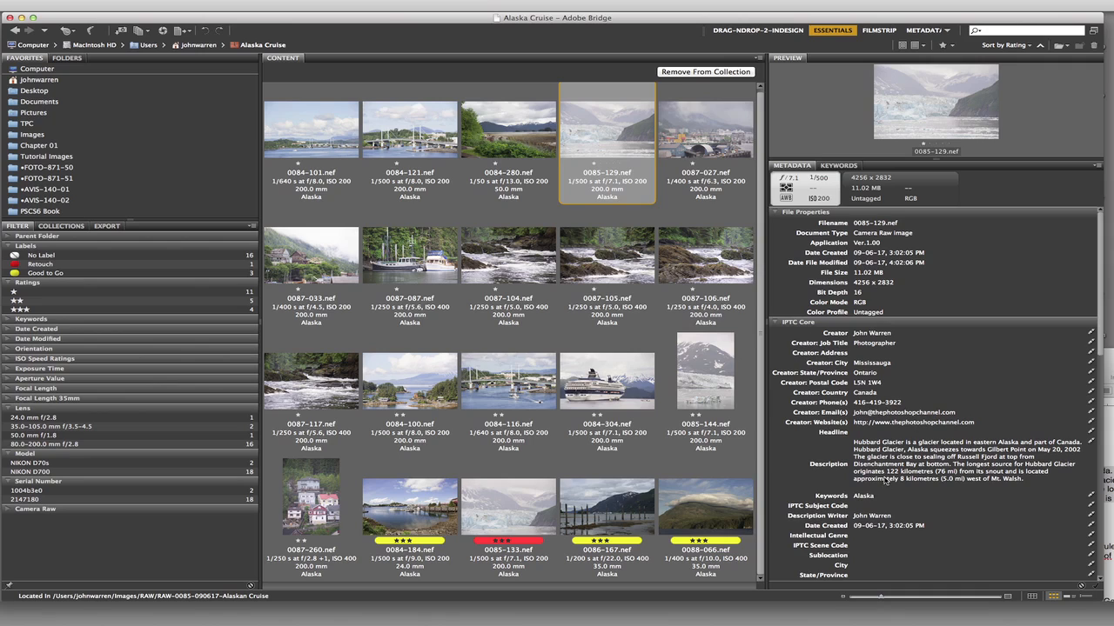
click(615, 376)
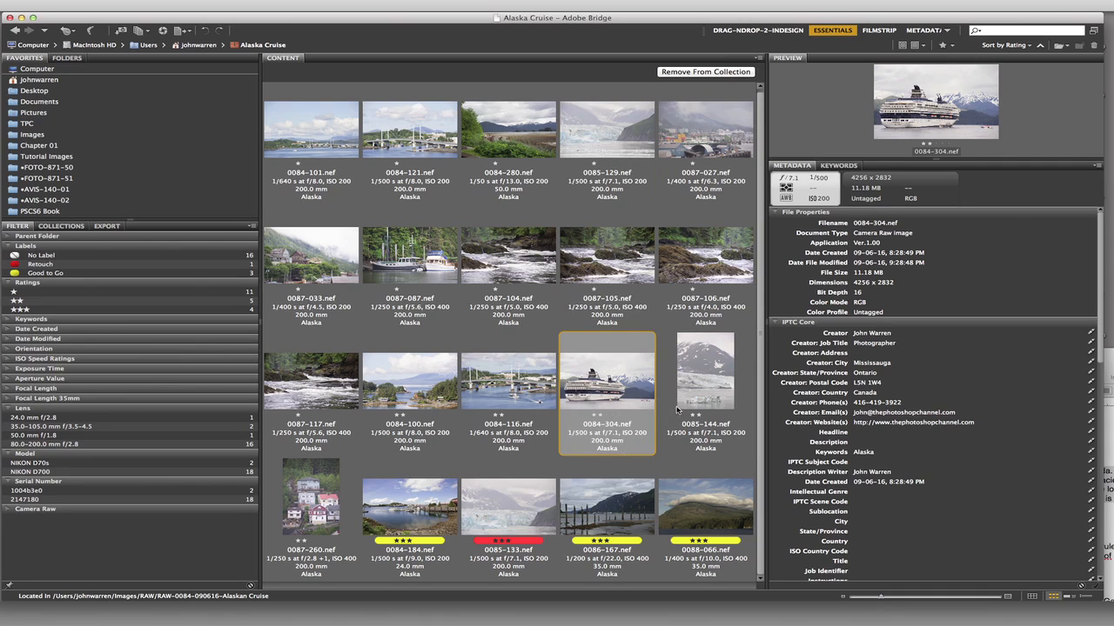
click(704, 385)
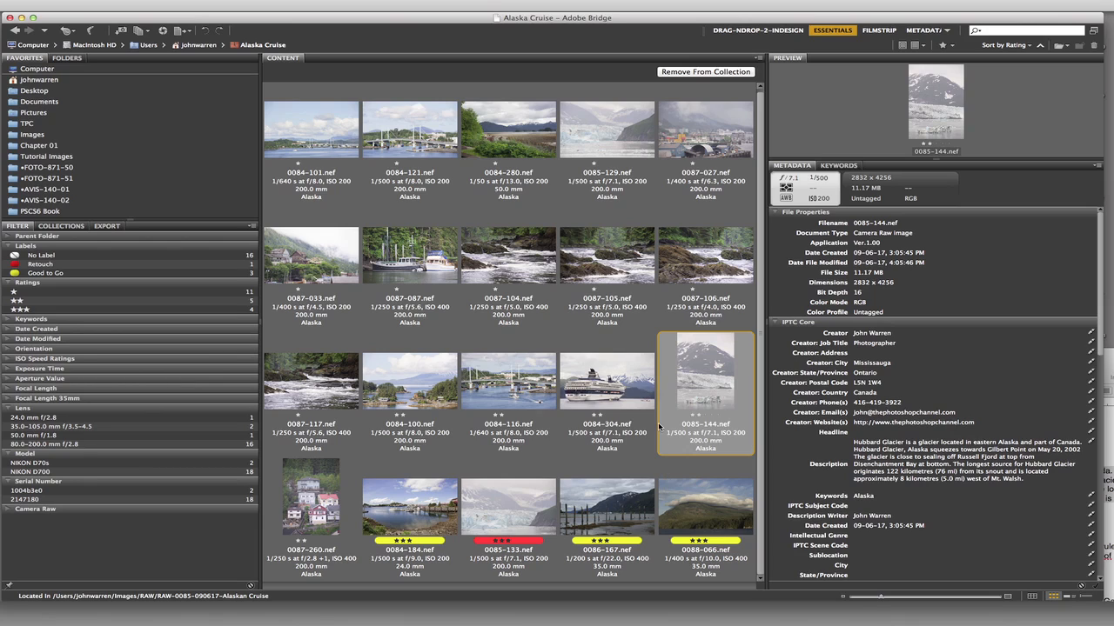
- Fill the Description of 0084-101, 0084-121, 0084-100, 0084-116 and 0084-184.nef together with the Sitka paragraph copied from the Pages document
click(323, 132)
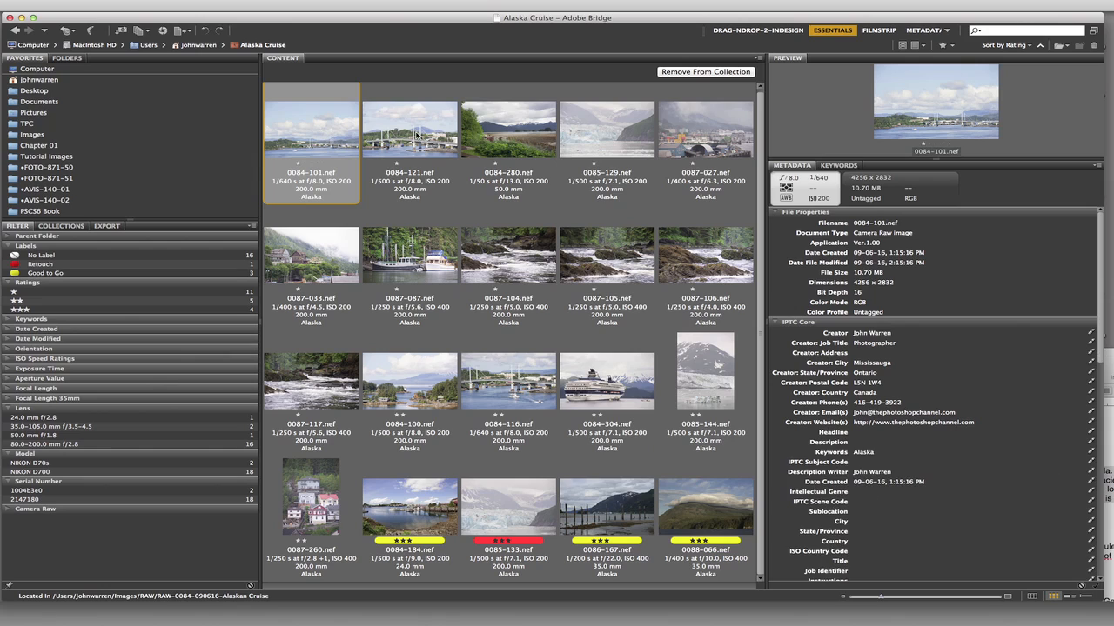
shift+click(418, 148)
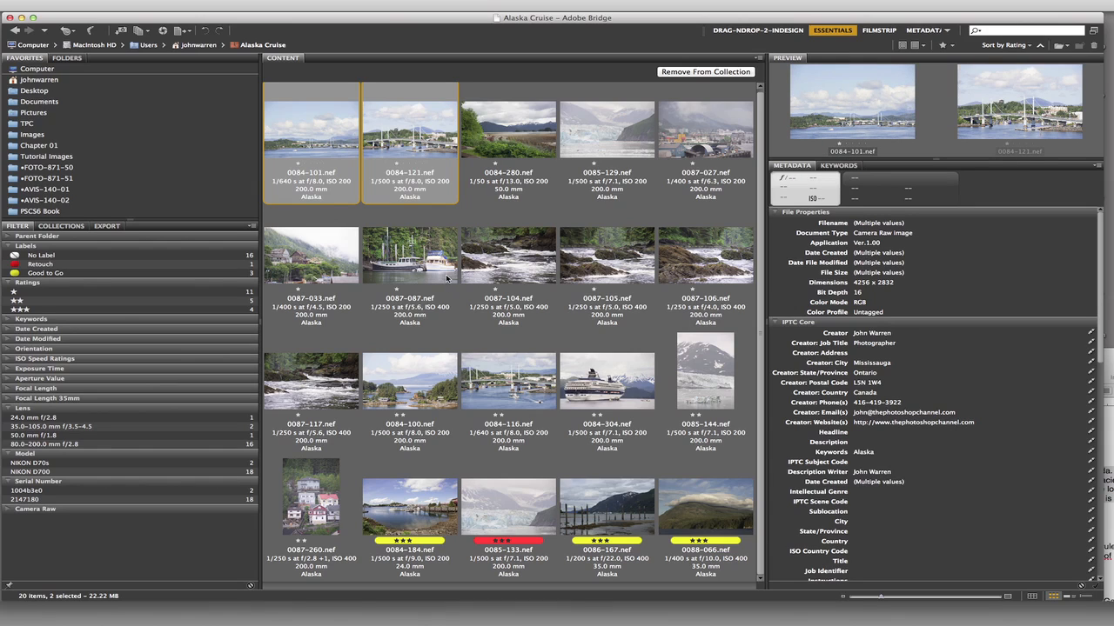
super+click(409, 383)
super+click(508, 383)
super+click(409, 509)
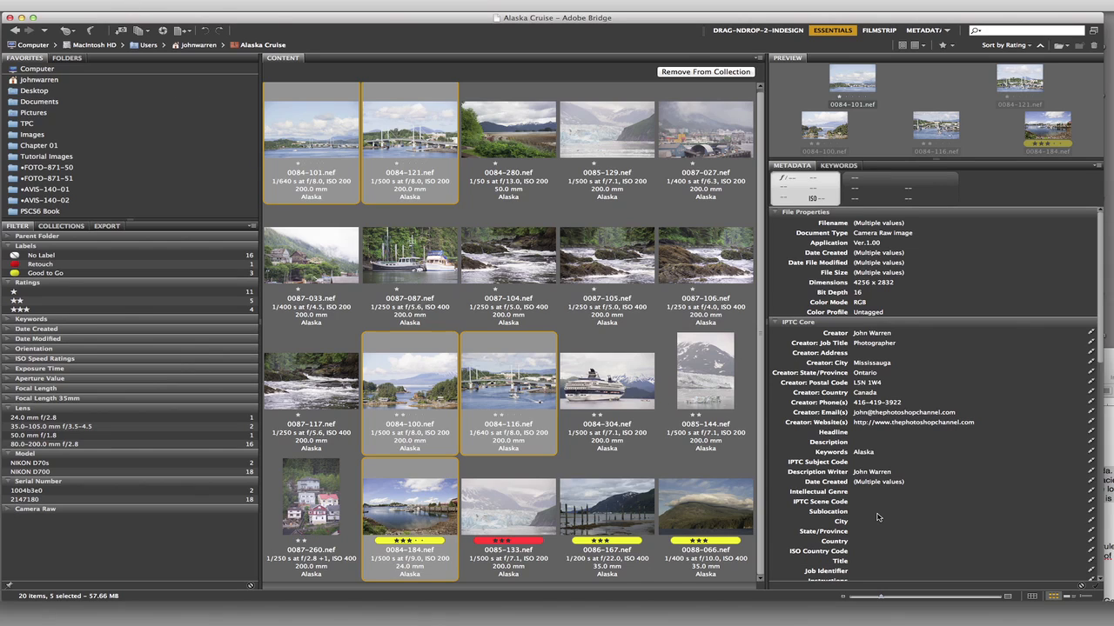
click(406, 614)
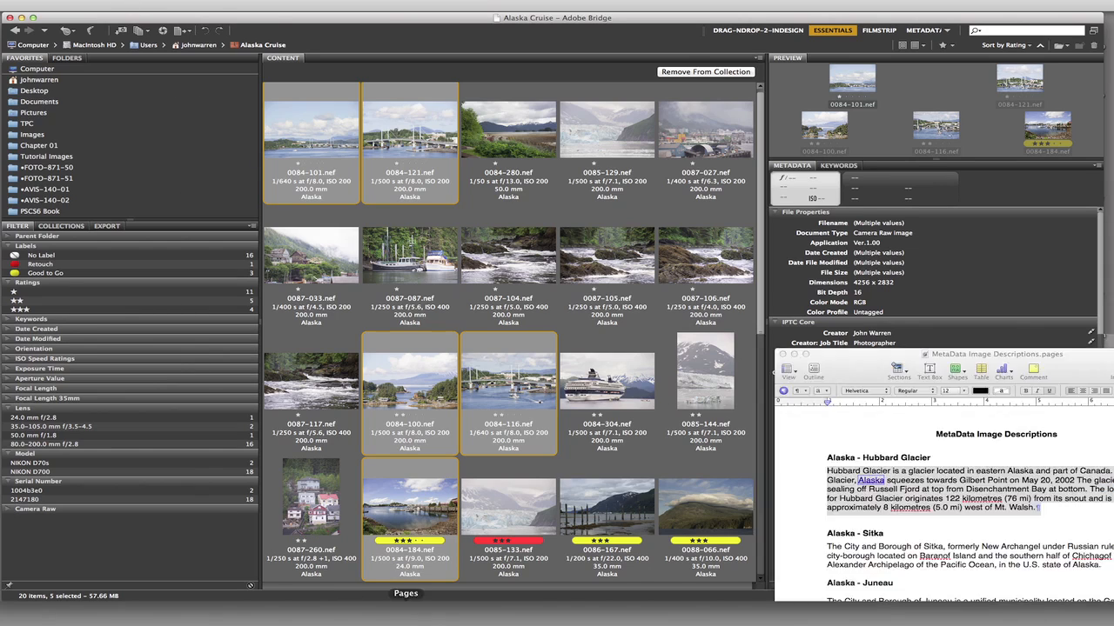
drag(910, 358, 876, 329)
drag(793, 517, 1065, 537)
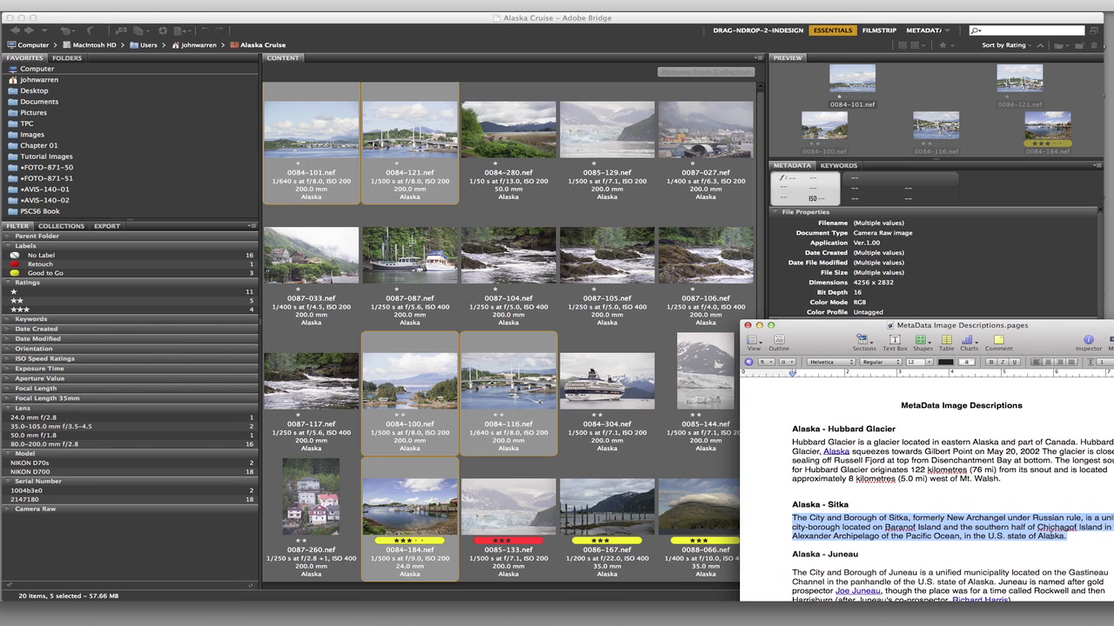
click(481, 26)
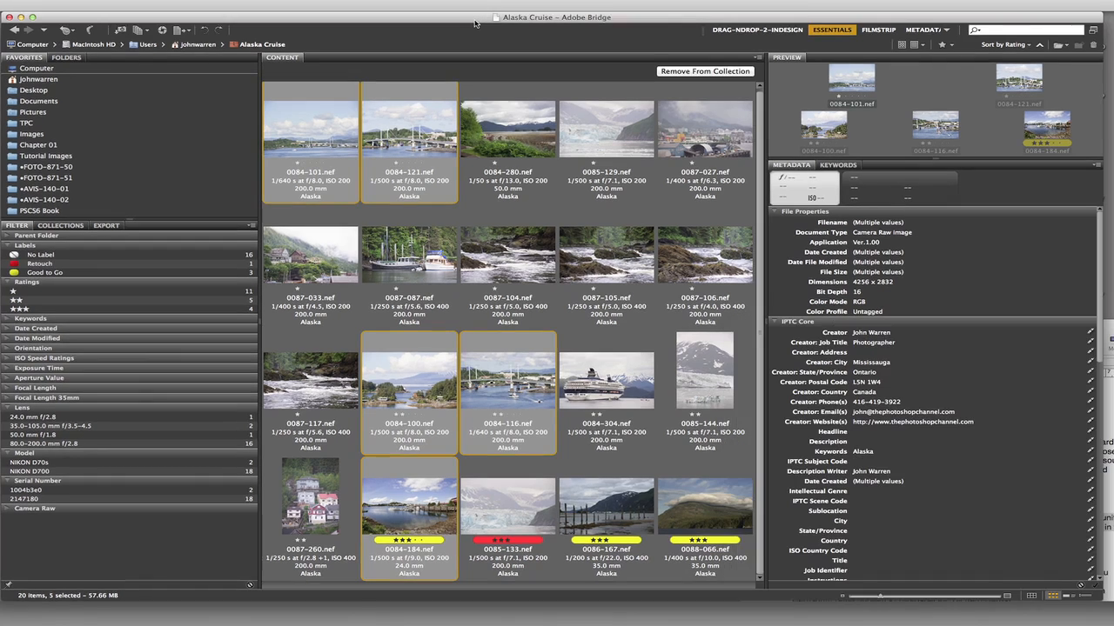
click(870, 443)
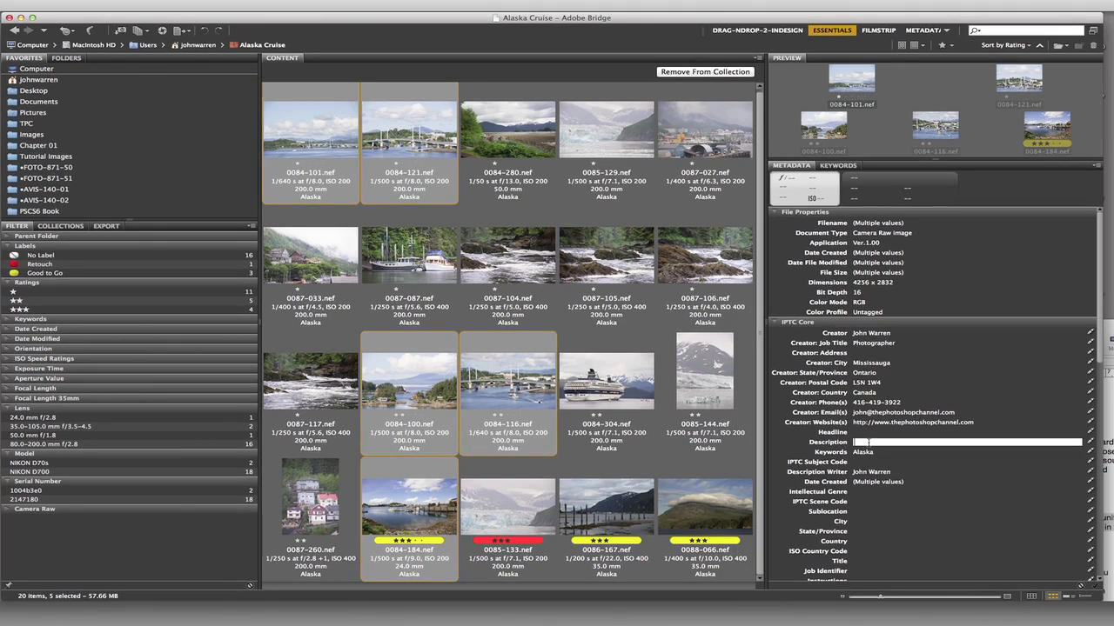
text(The City and Borough of Sitka, formerly New Archangel under Russian rule, is a unified city–borough located on Baranof Island and the southern half of Chichagof Island in the Alexander Archipelago of the Pacific Ocean, in the U.S. state of Alaska.)
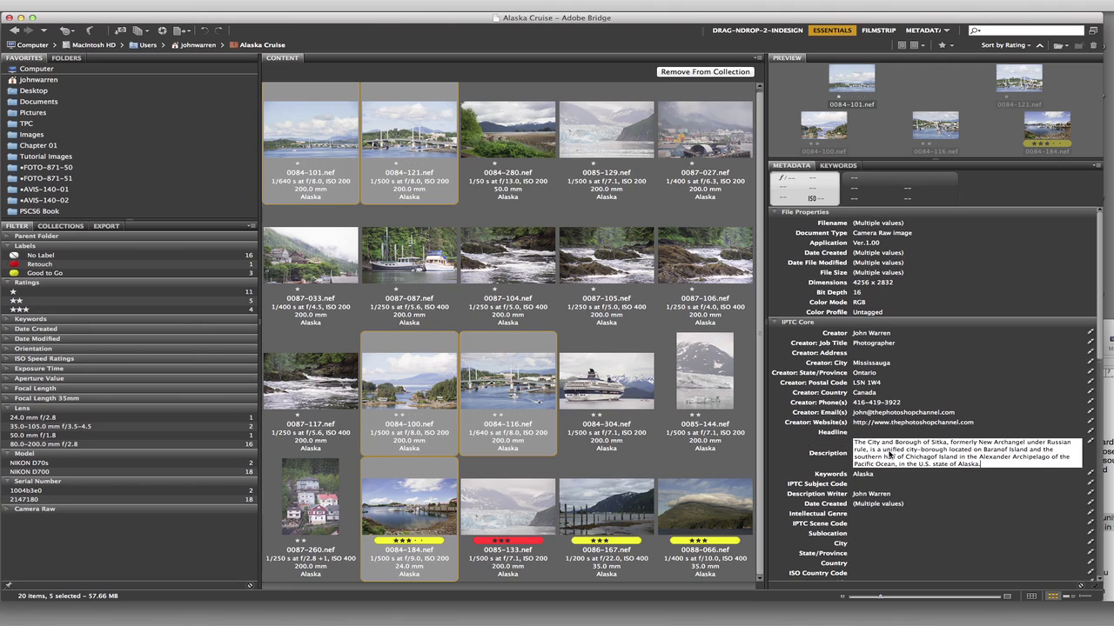